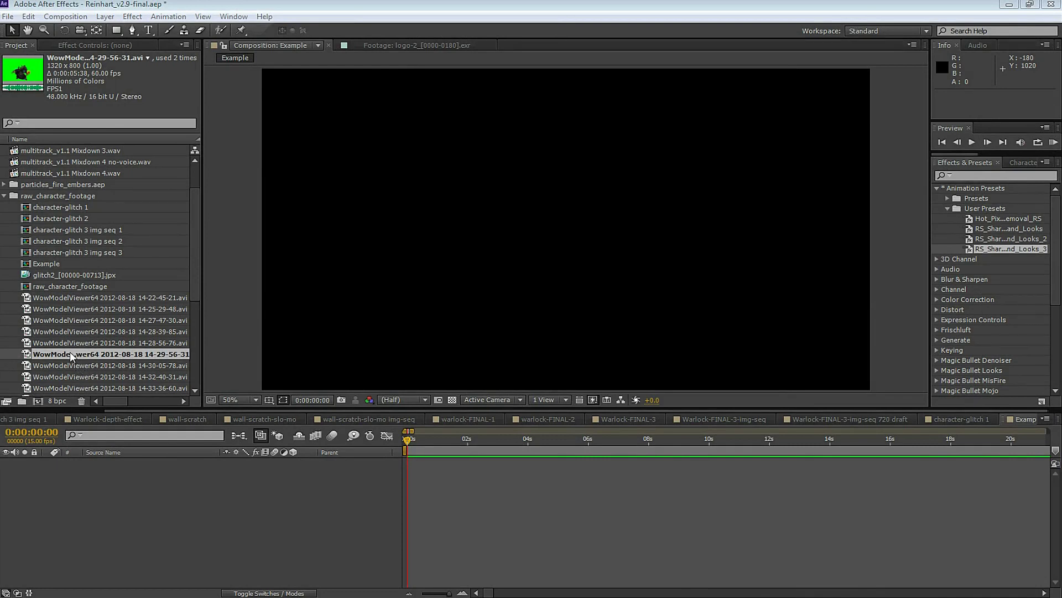
Add the WowModelViewer warlock clip to the Example timeline, preview it, and fit it to the comp.
drag(71, 355, 250, 477)
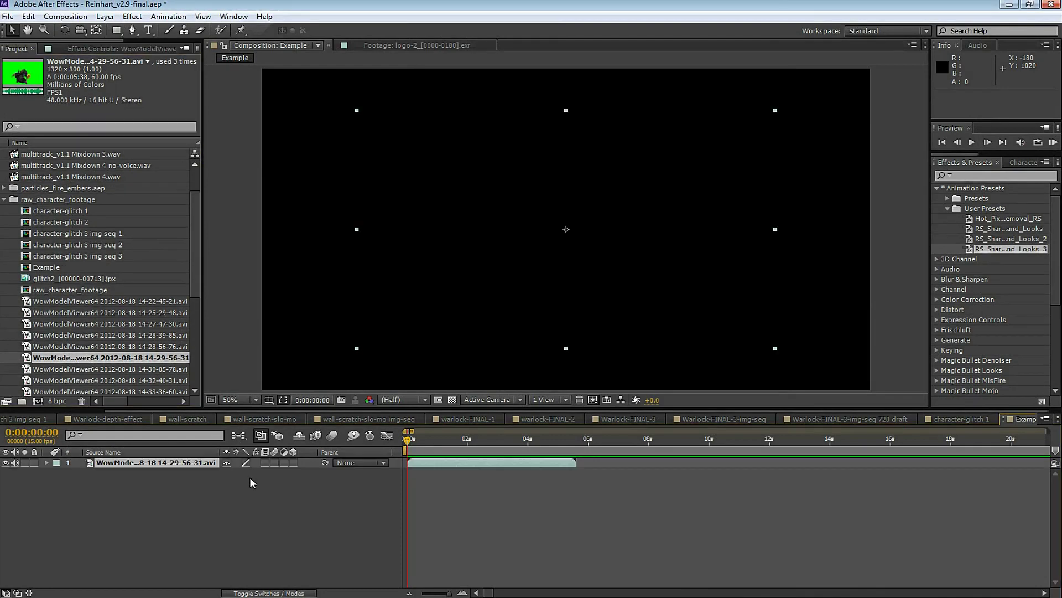
drag(412, 439, 441, 446)
key(space)
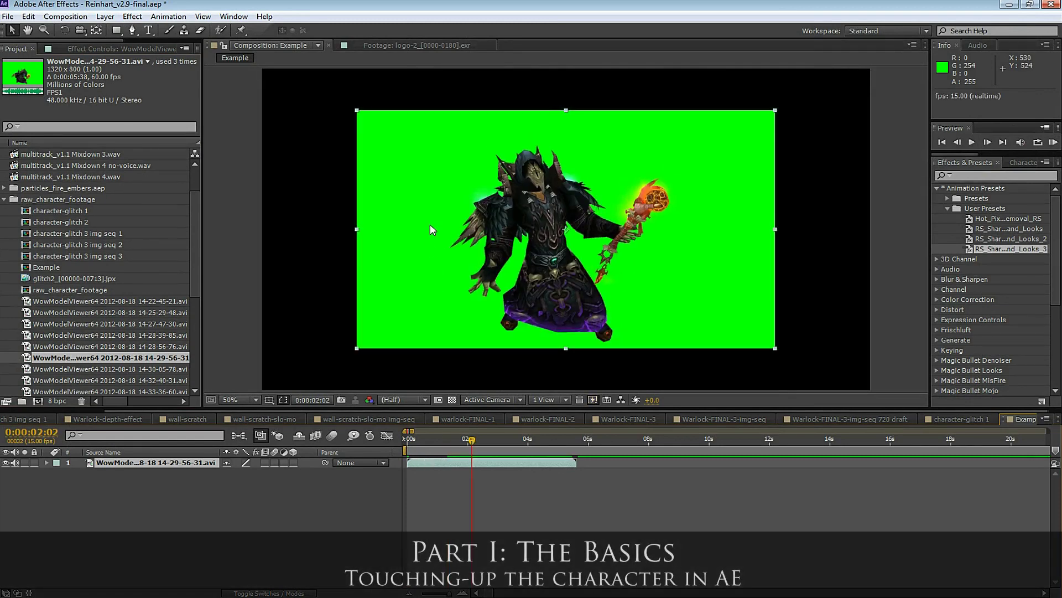
right_click(430, 224)
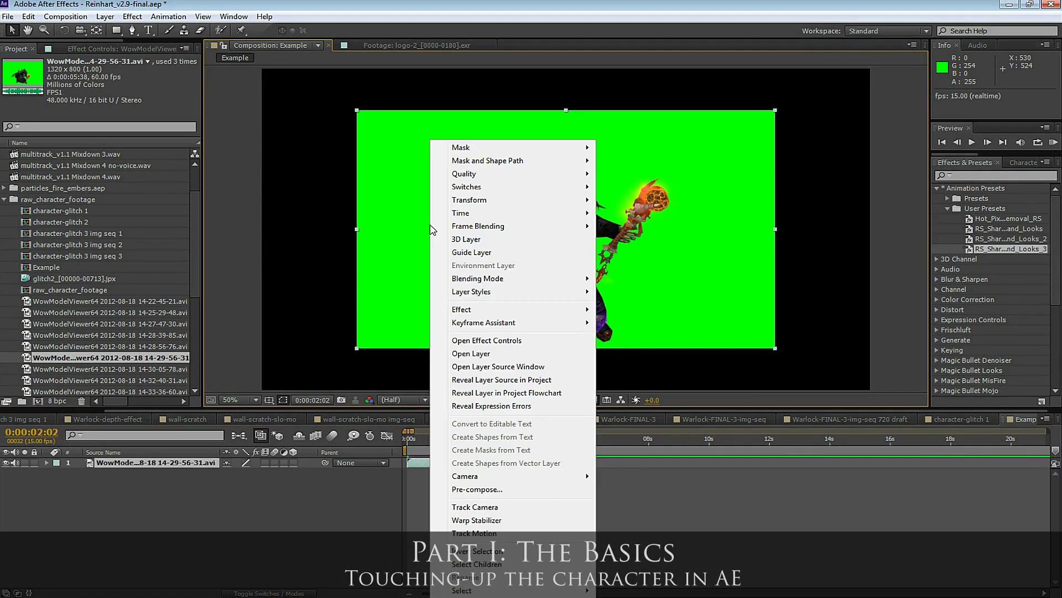
mouse_move(531, 200)
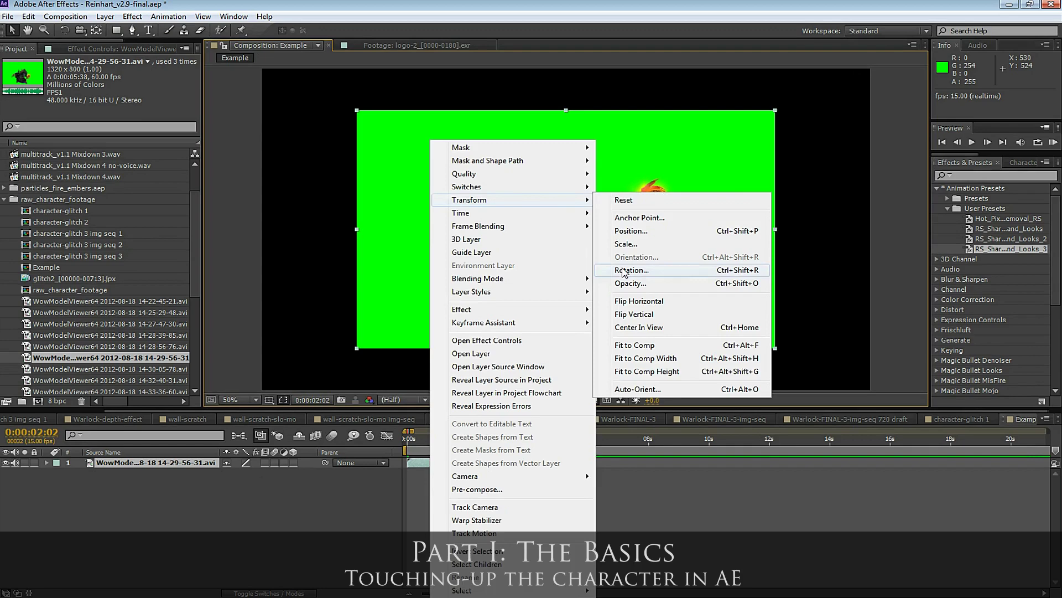
click(637, 346)
Apply Keylight to the footage and eyedrop the green background as Screen Colour.
click(1001, 175)
text(keylight)
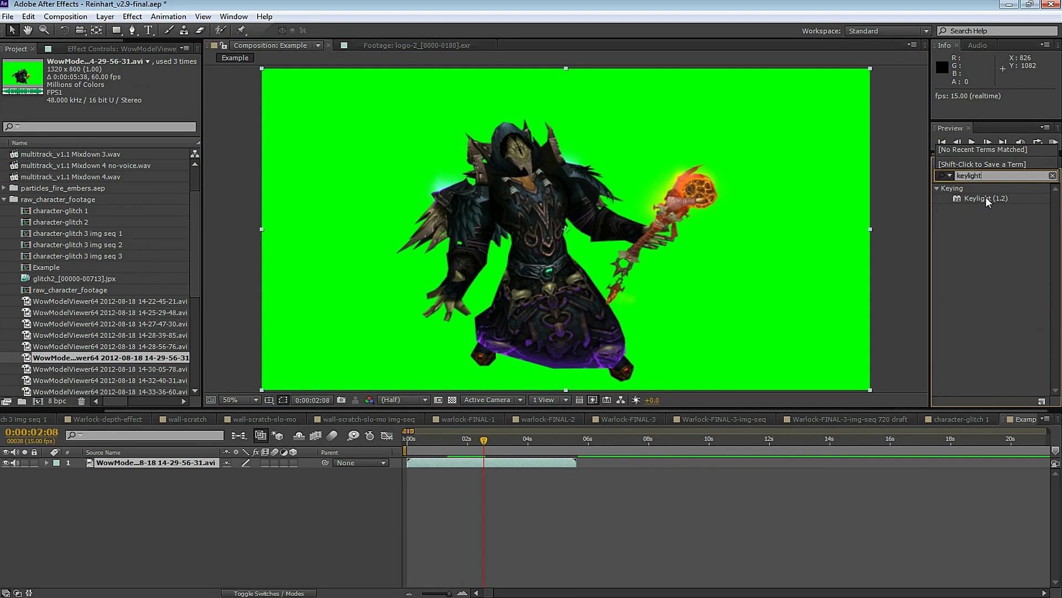
click(985, 198)
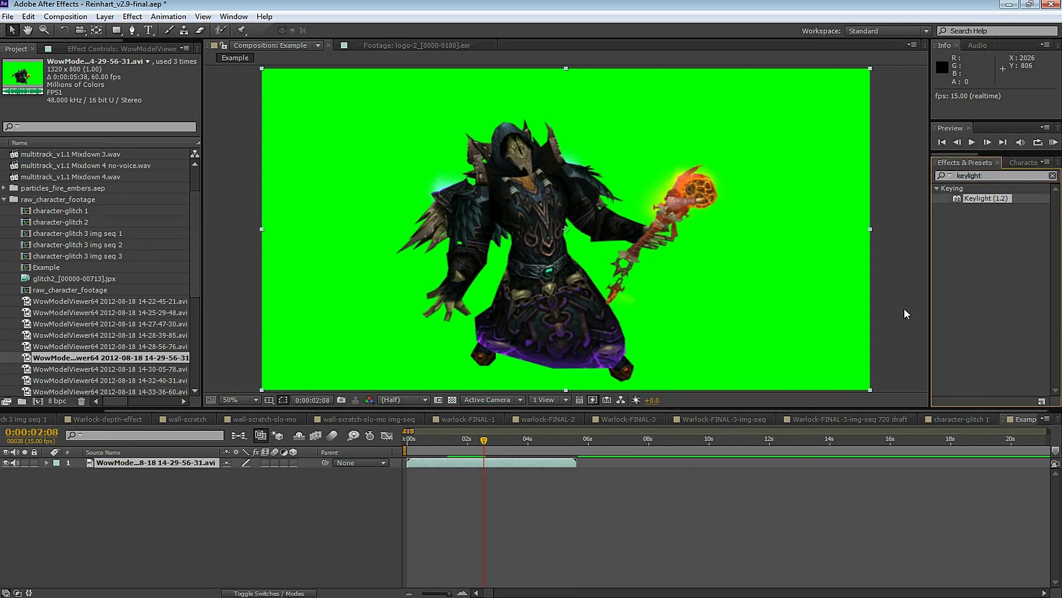
double_click(981, 198)
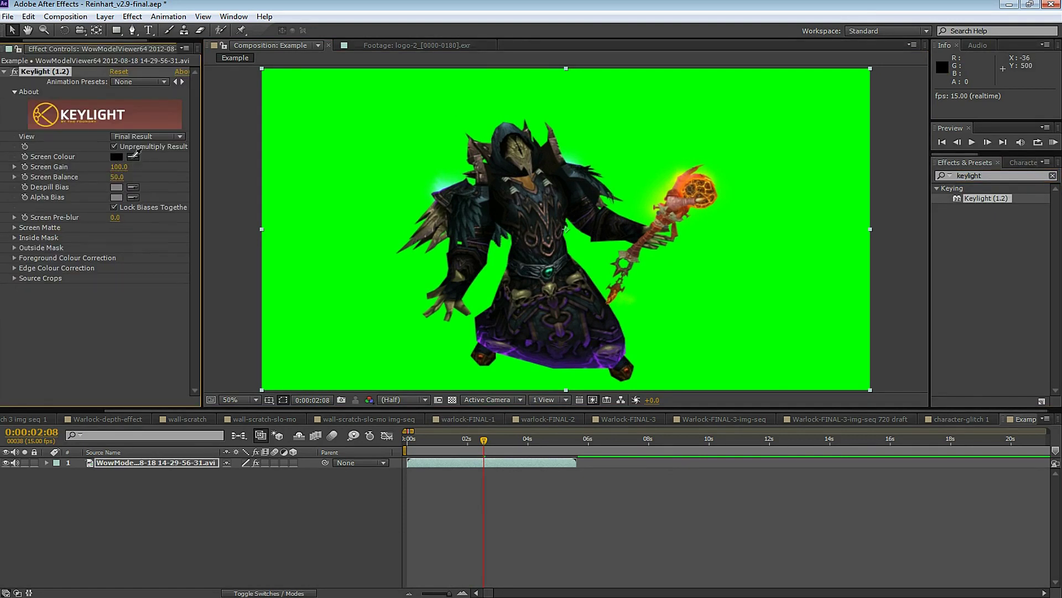
click(133, 156)
click(351, 154)
Zoom in on the key edges, turn off Unpremultiply Result and tune Screen Gain to 111.
key(period)
key(period)
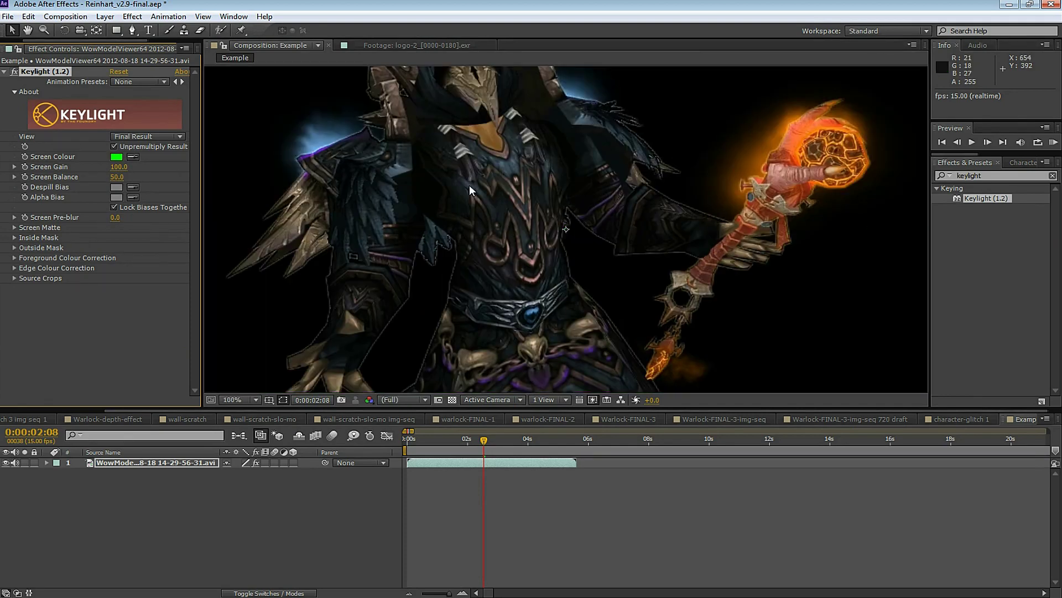
drag(669, 283, 520, 228)
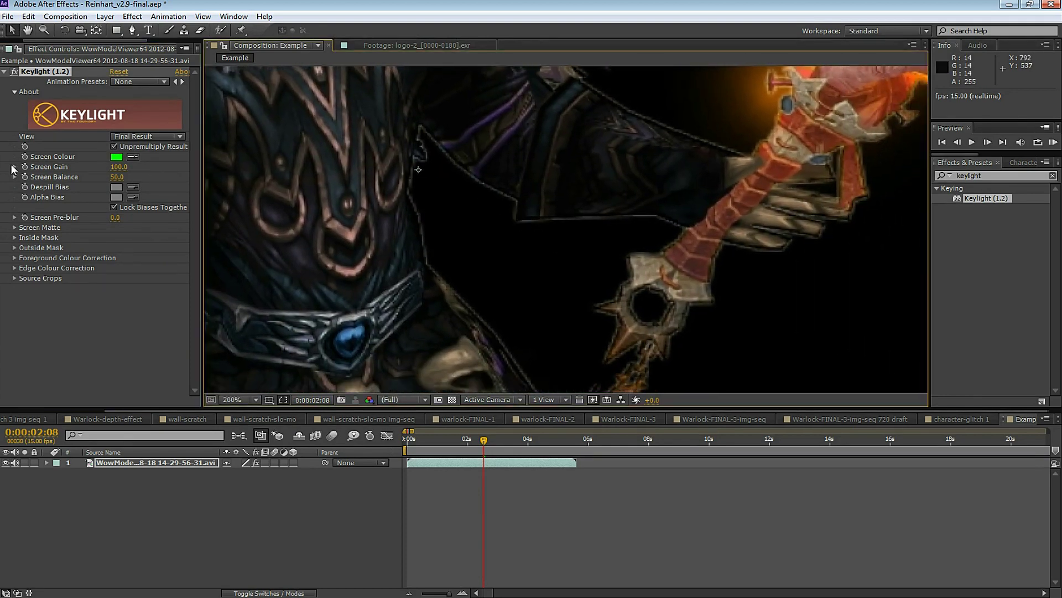
click(15, 166)
drag(106, 184, 112, 182)
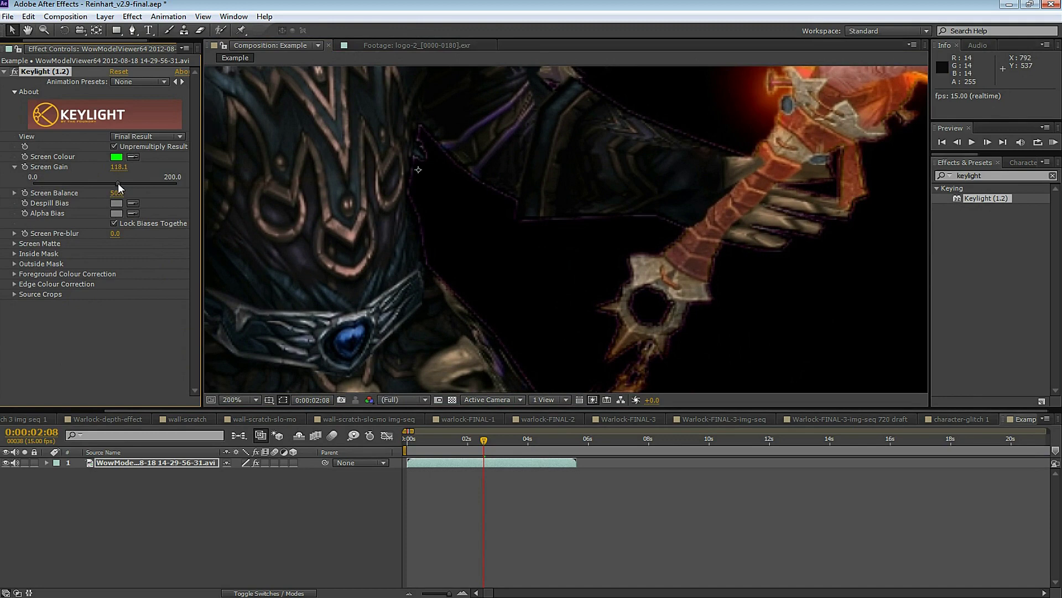
click(114, 146)
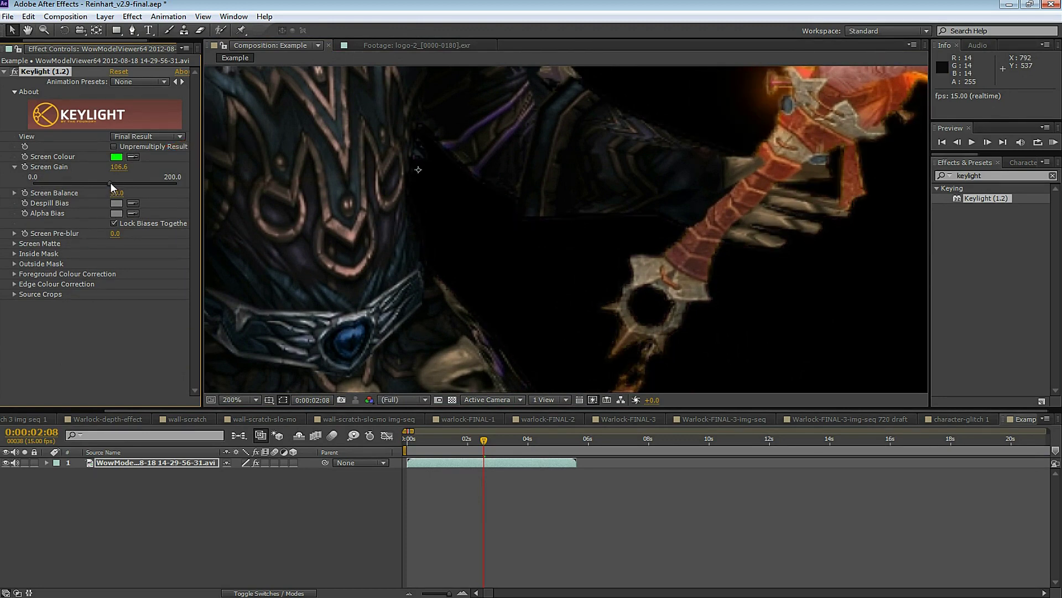
mouse_move(110, 183)
mouse_down()
mouse_move(87, 179)
mouse_move(97, 181)
mouse_up()
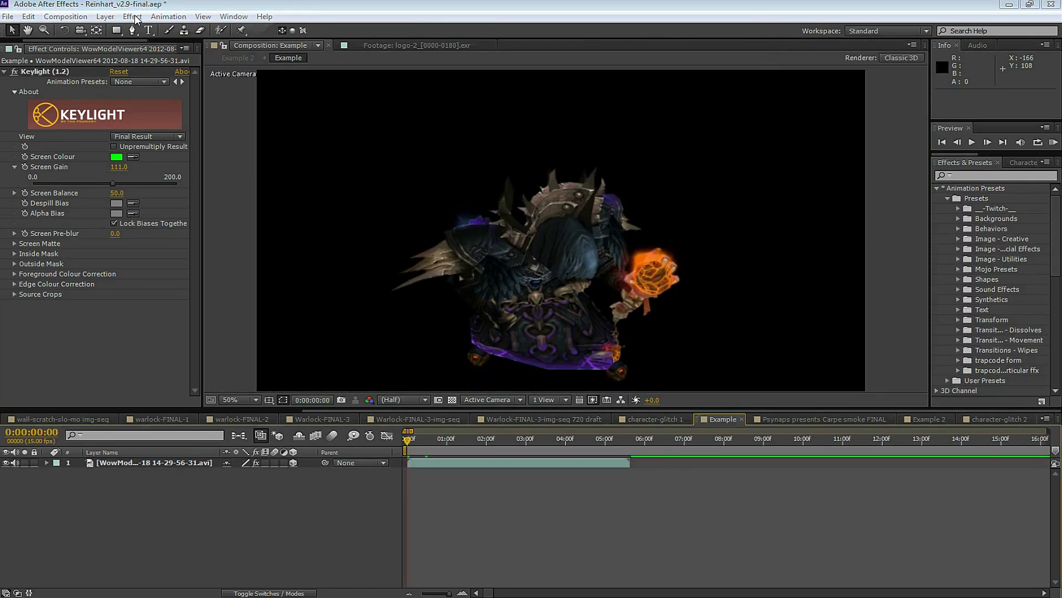
Add a new adjustment layer named Sharpen above the footage.
click(133, 16)
mouse_move(161, 29)
mouse_move(105, 16)
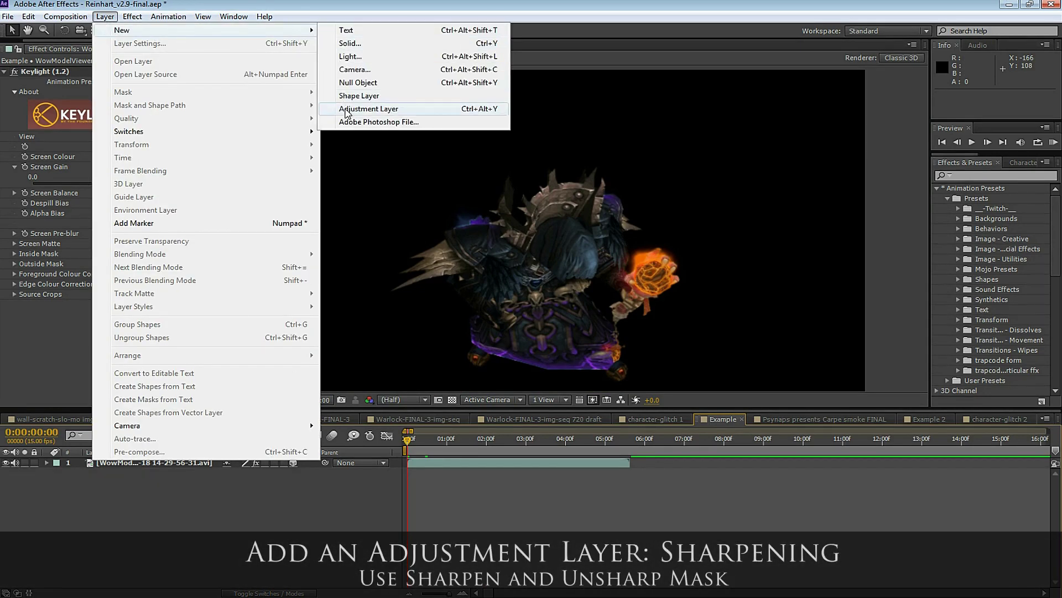
click(368, 109)
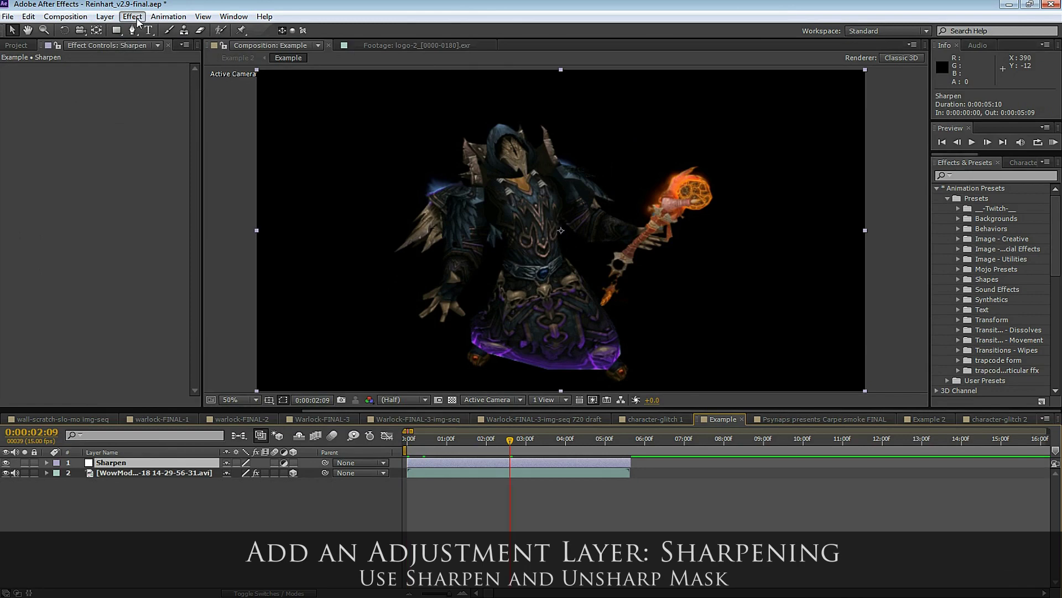
Apply Sharpen to the adjustment layer with Sharpen Amount 4.
click(133, 16)
mouse_move(203, 105)
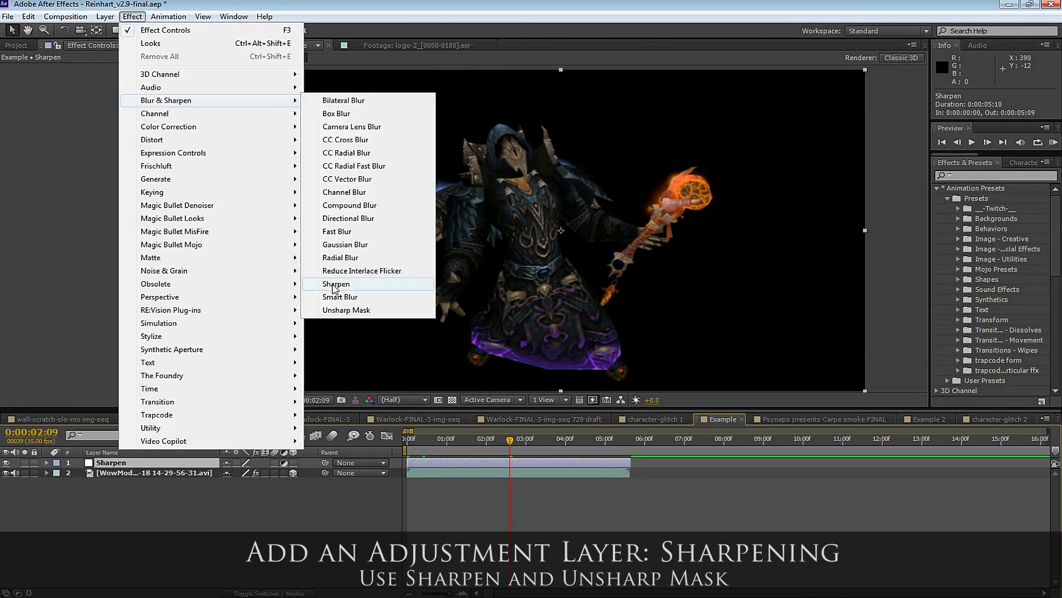
click(355, 286)
click(116, 89)
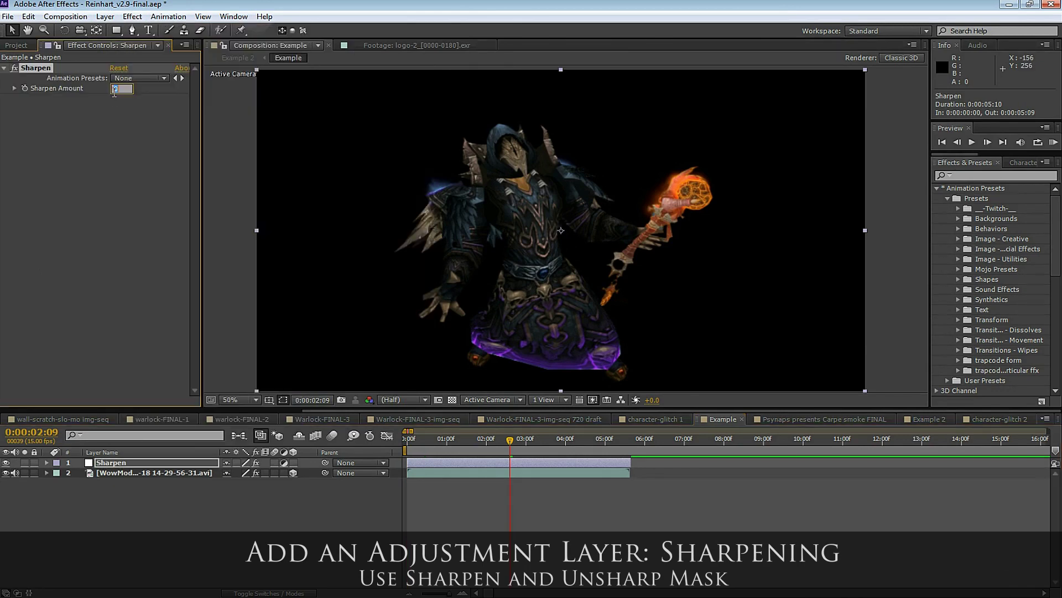
text(4)
key(Return)
Add Unsharp Mask at Amount 90, Radius 1.1, and toggle the effects to compare.
click(132, 16)
mouse_move(204, 101)
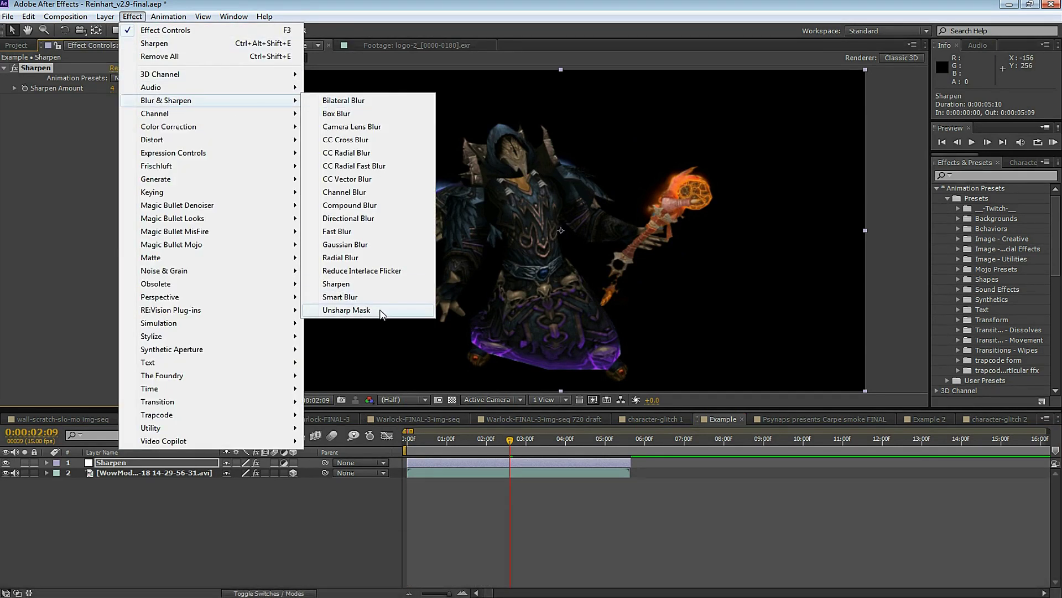
click(381, 314)
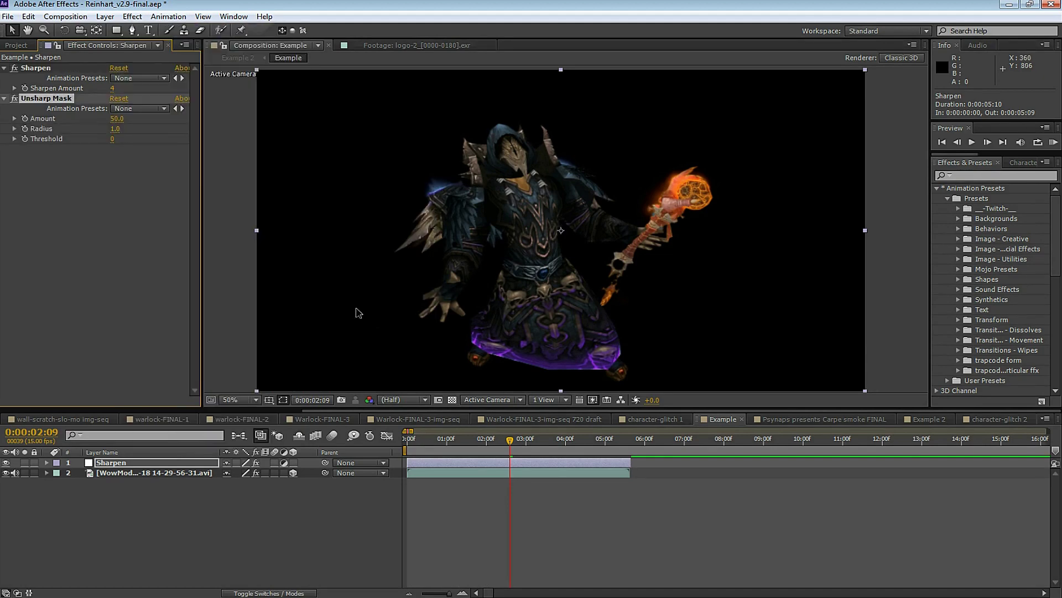
click(119, 118)
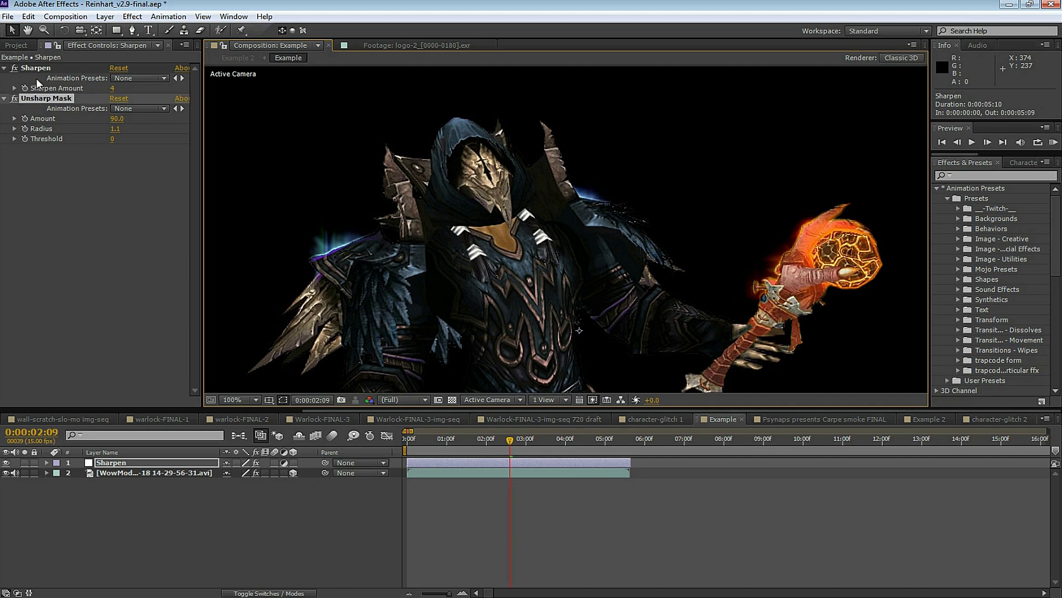
click(15, 69)
click(15, 68)
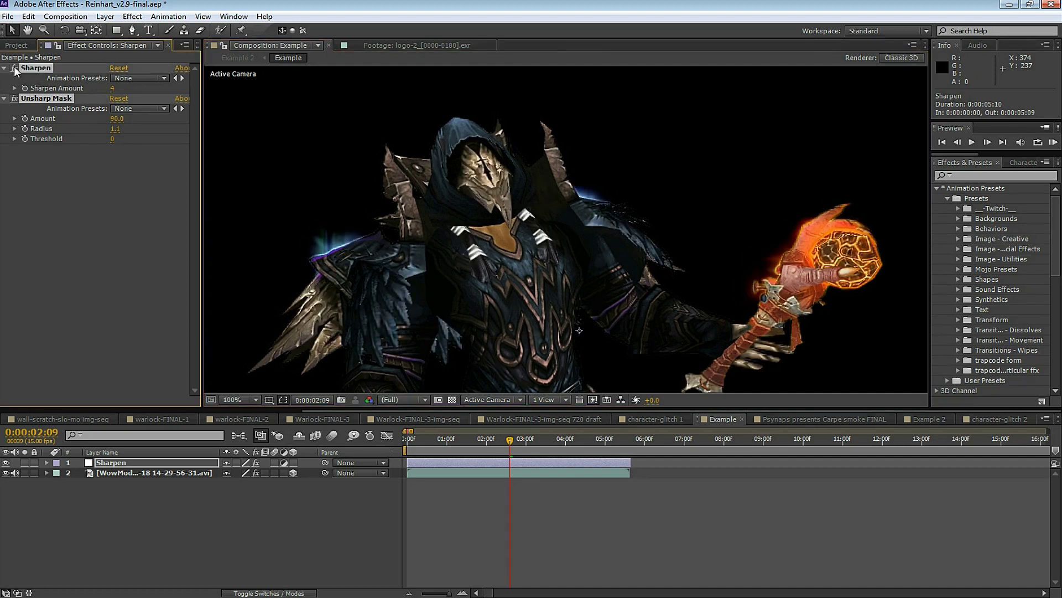
click(105, 16)
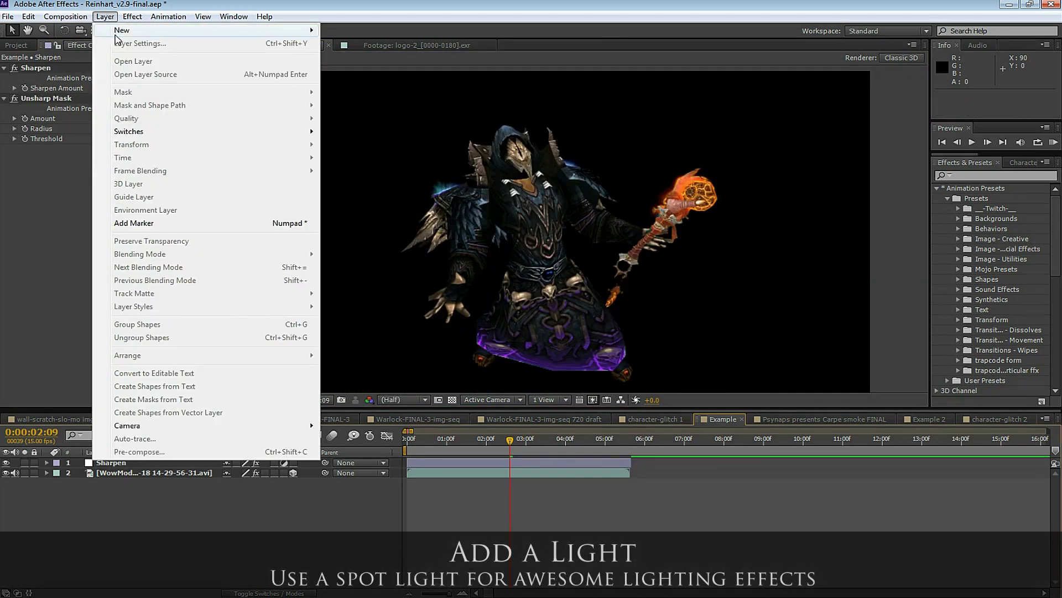
mouse_move(194, 30)
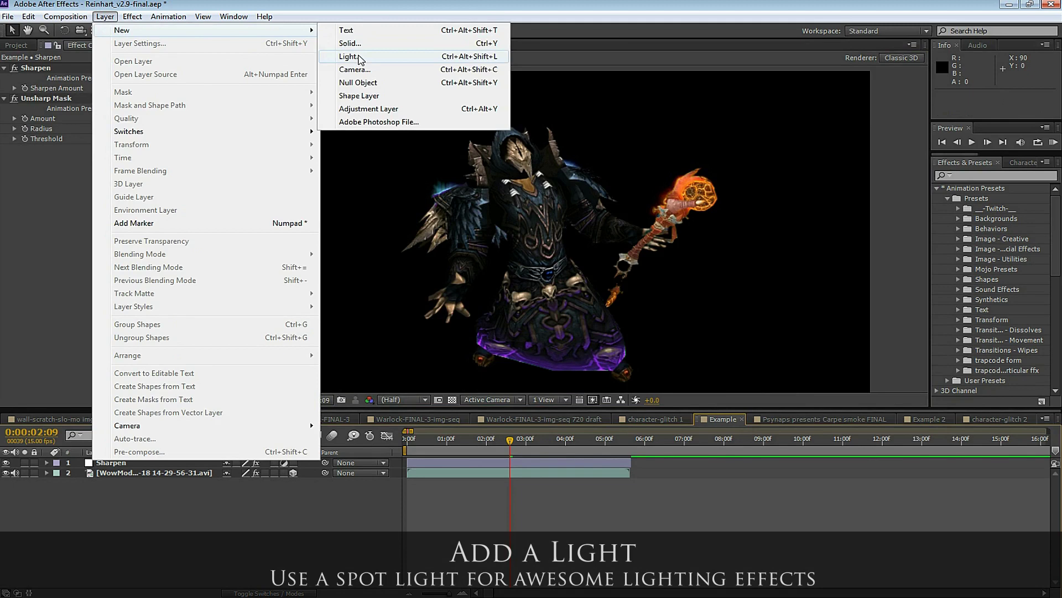
Create a pale warm Spot light, Light 1, and raise it above the warlock.
click(361, 57)
click(166, 137)
click(175, 166)
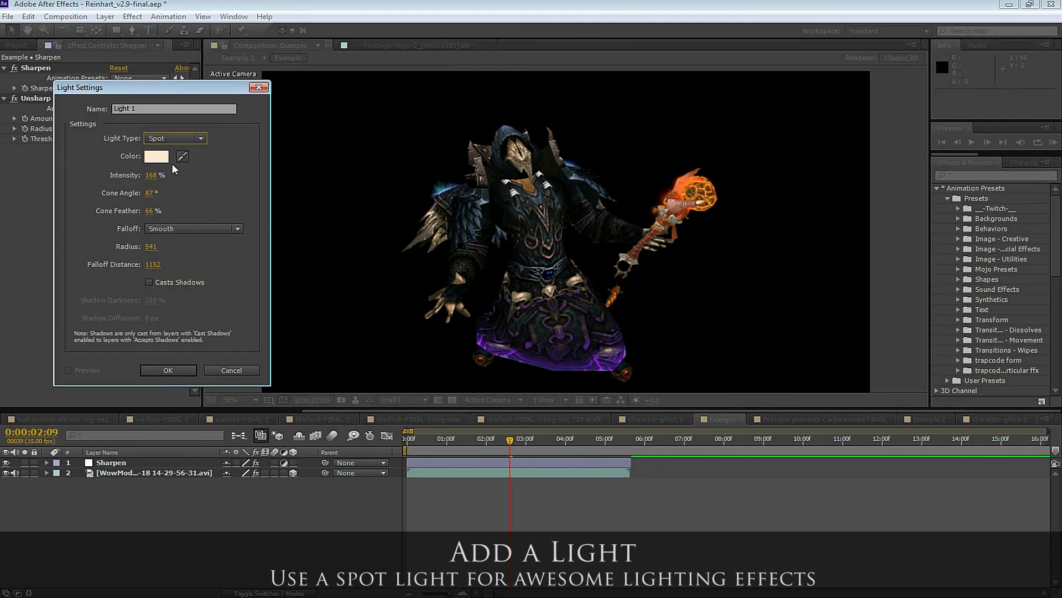
click(150, 156)
drag(42, 32, 40, 21)
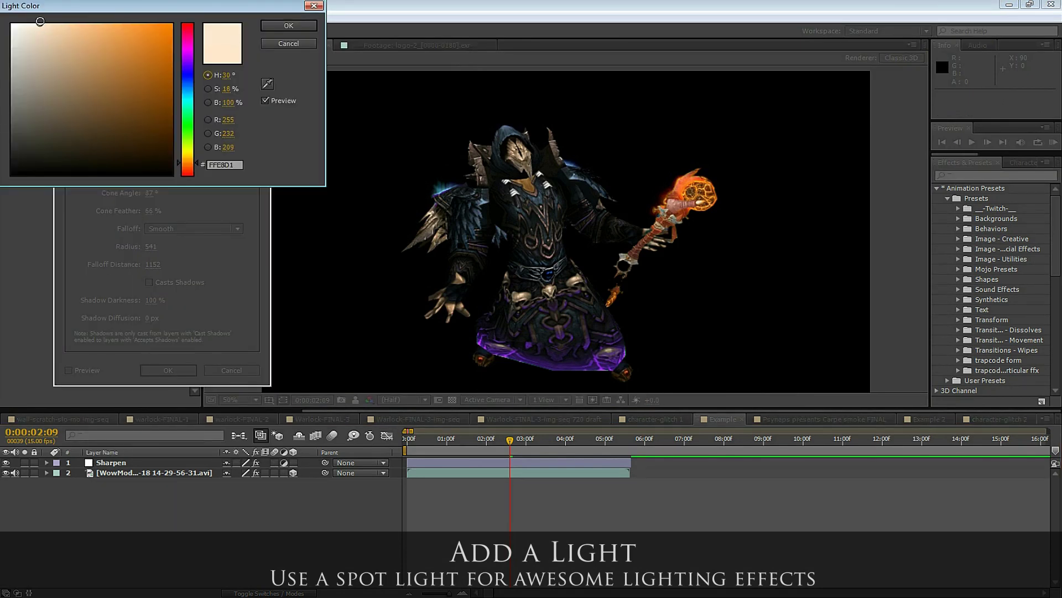
click(289, 25)
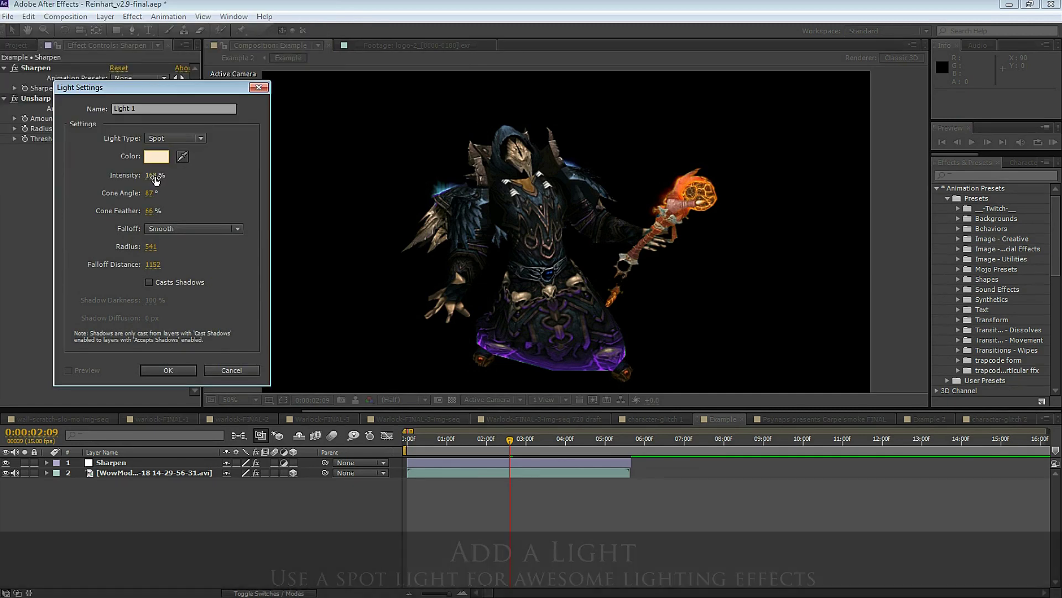
click(168, 370)
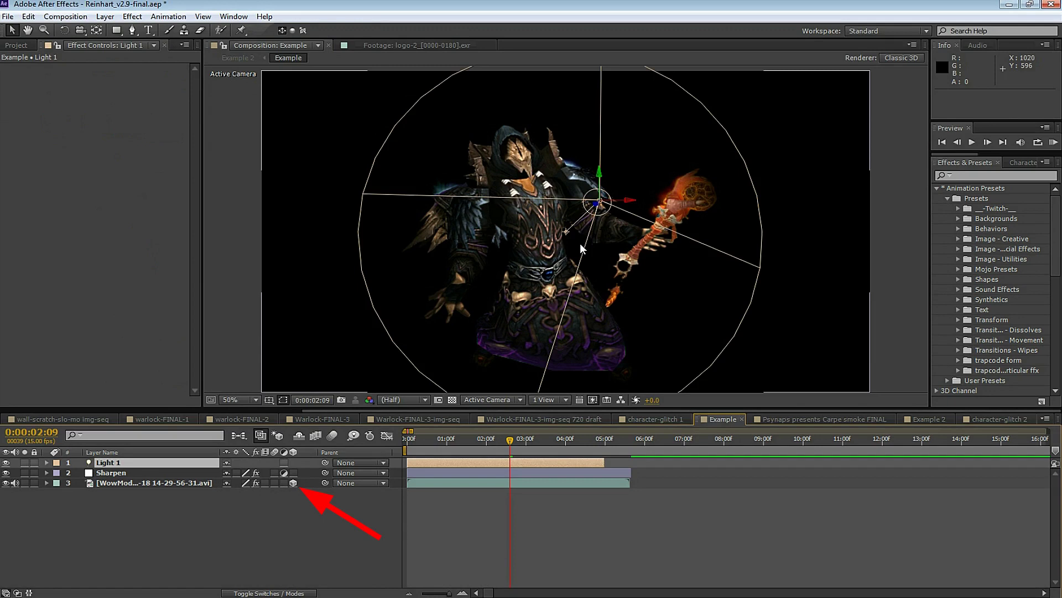
key(comma)
drag(590, 209, 570, 244)
Give Light 1 radius 681, falloff distance 1077 and a 76° cone angle.
key(period)
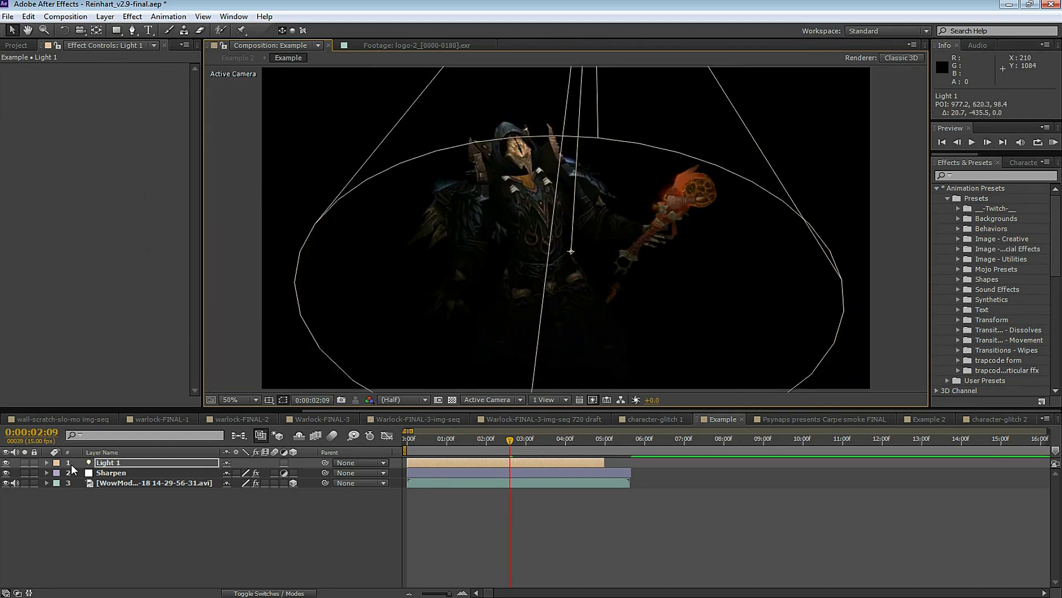
double_click(111, 462)
drag(157, 249, 305, 260)
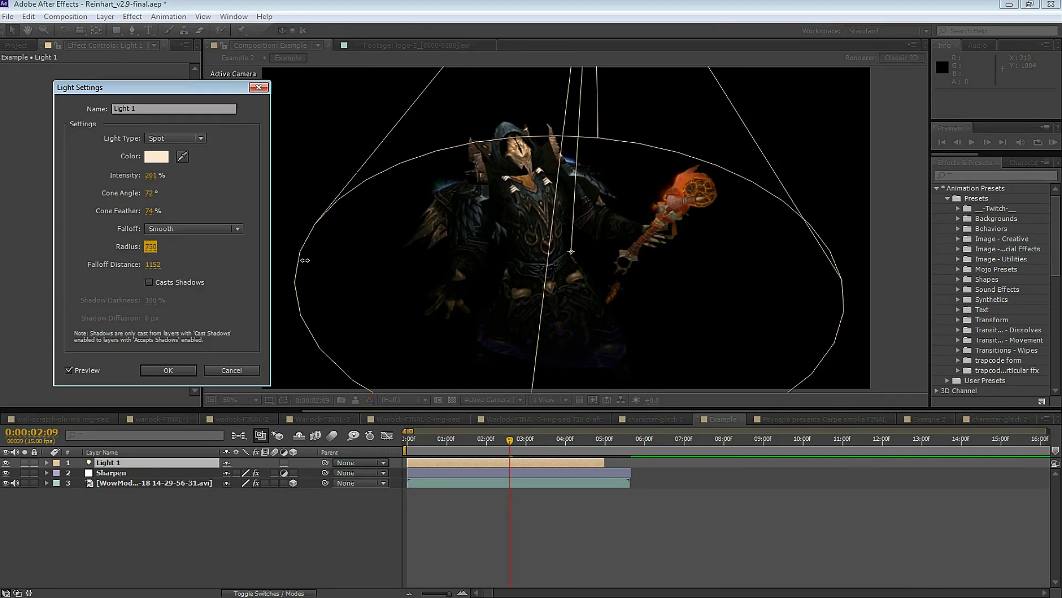
drag(153, 265, 348, 272)
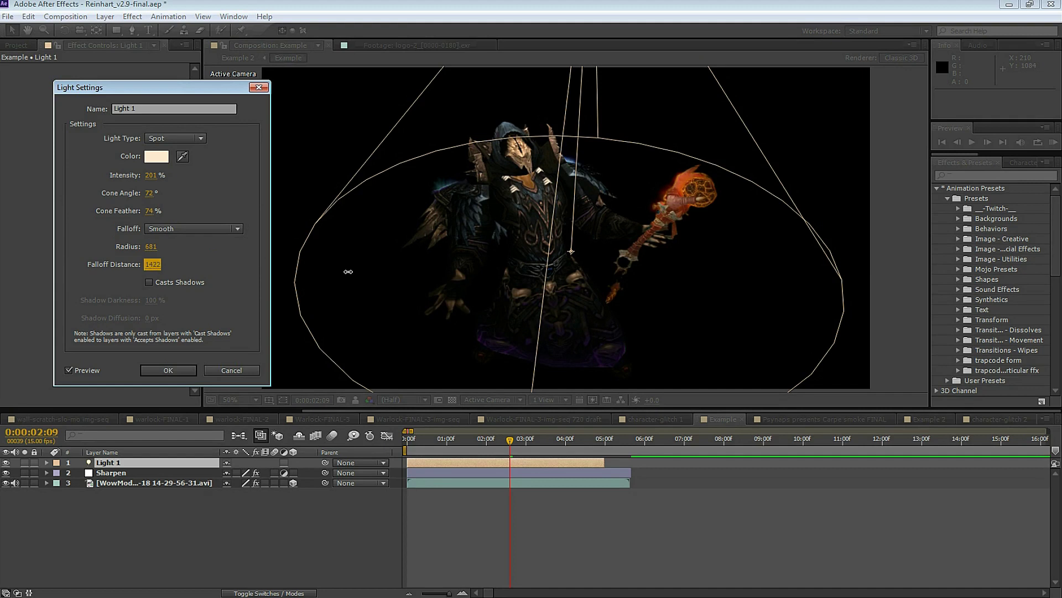
drag(447, 277, 88, 247)
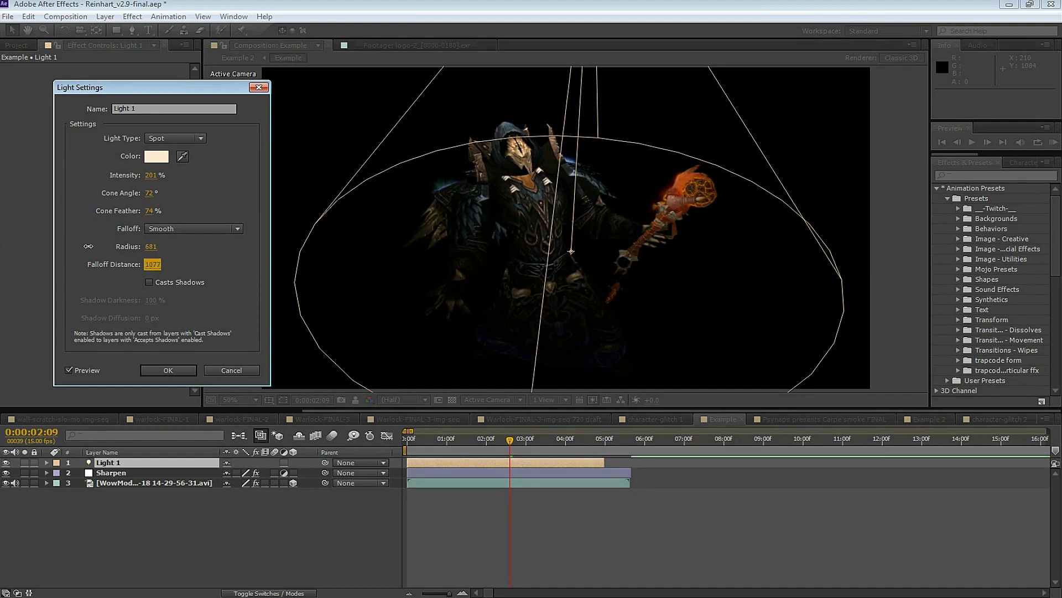
drag(150, 198, 179, 217)
key(Return)
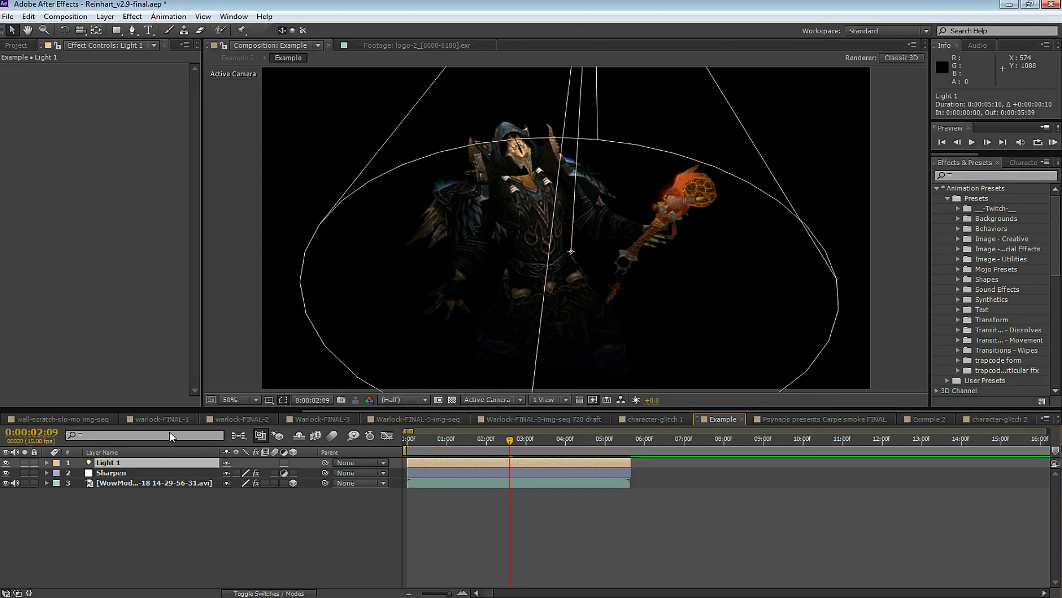
Add a new adjustment layer and rename it 'Twitch - Blinking'.
click(132, 16)
mouse_move(105, 16)
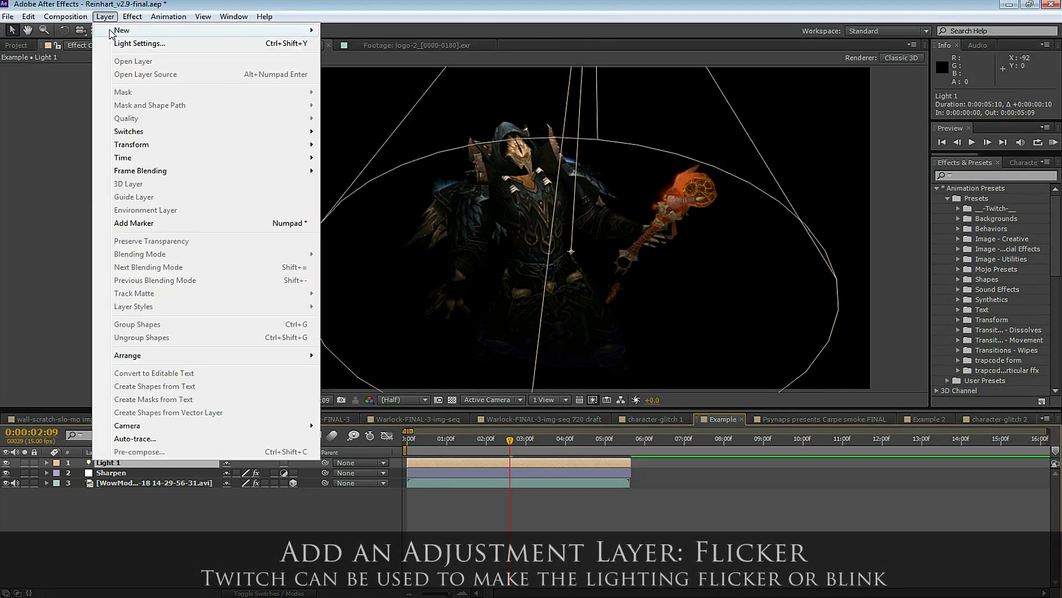
mouse_move(143, 30)
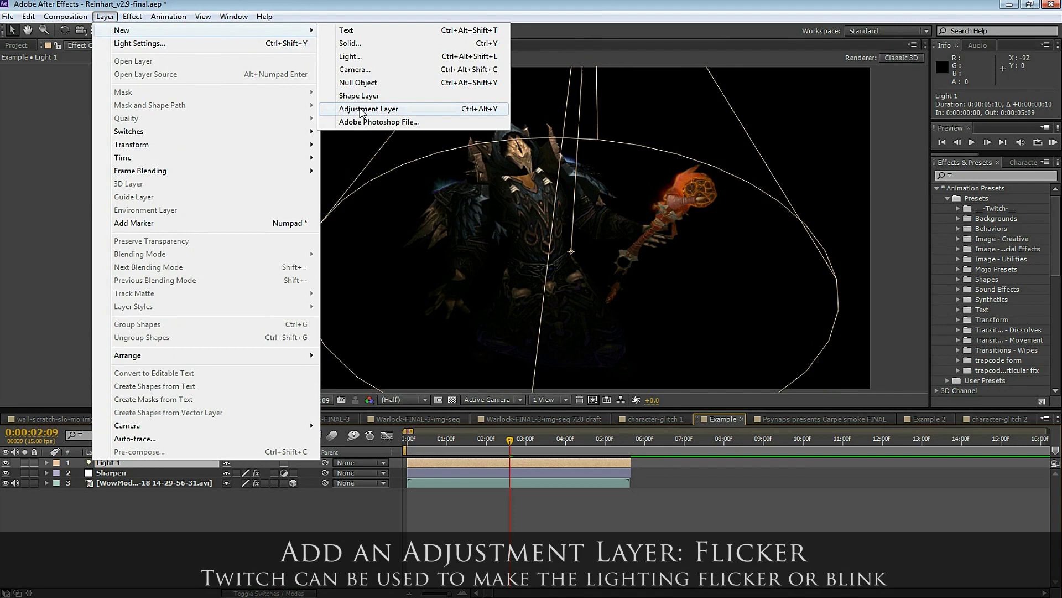
click(366, 109)
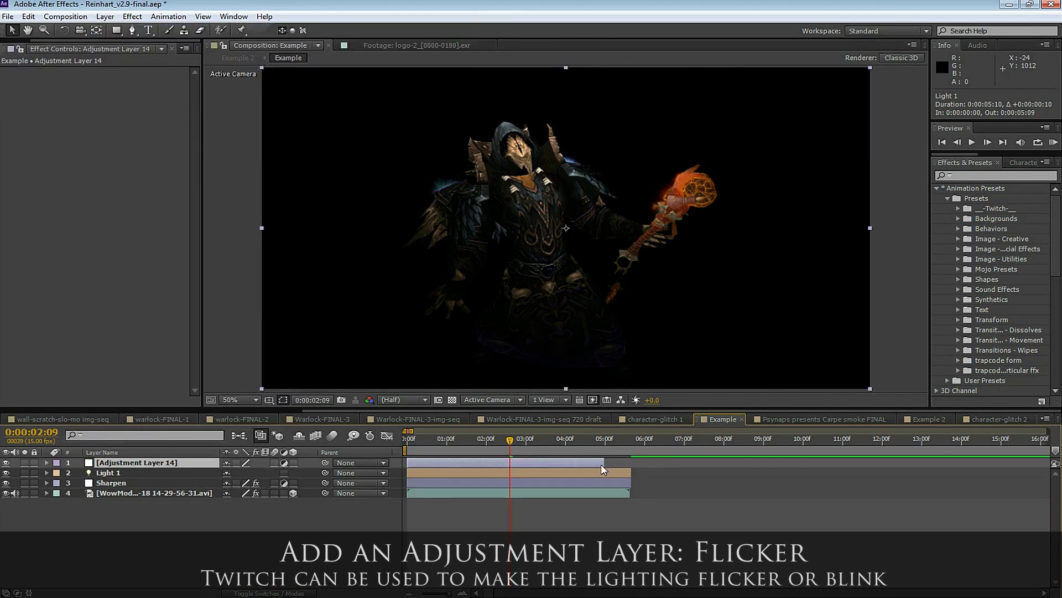
right_click(150, 462)
click(178, 455)
text(Twitch)
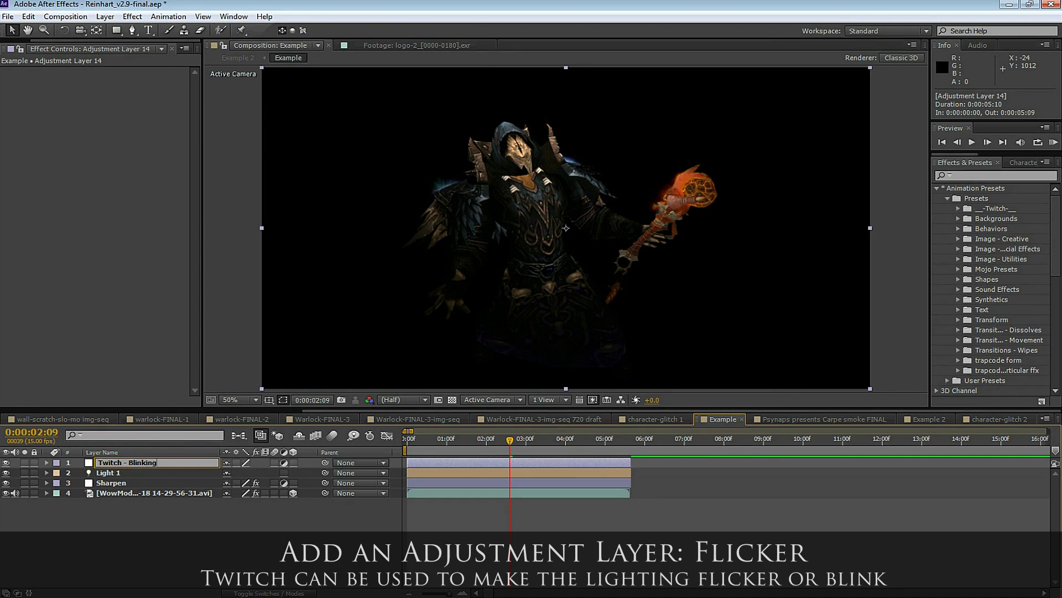
text(- Blinking)
key(Return)
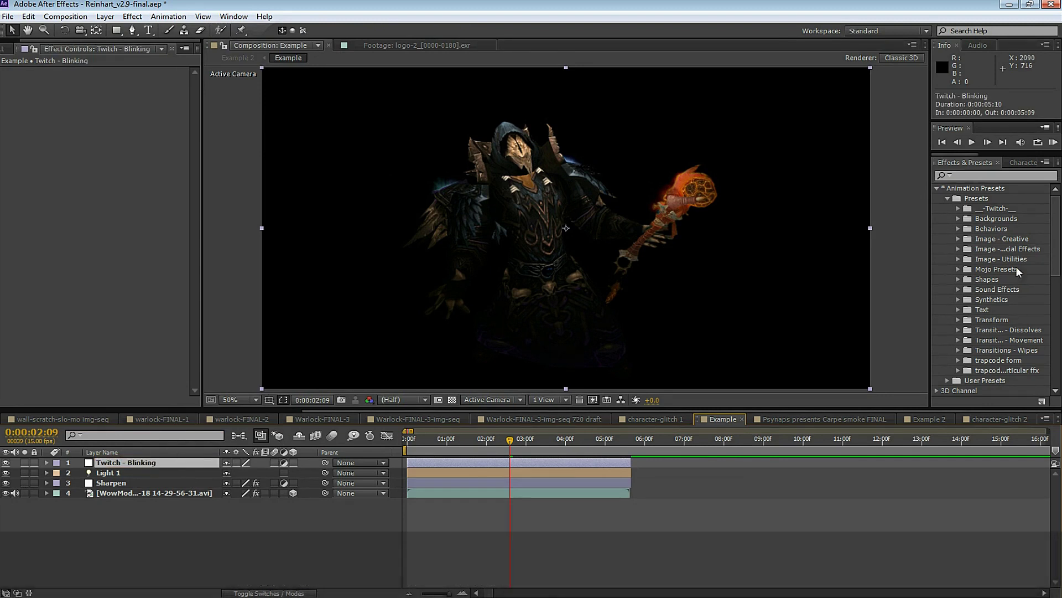
Apply the Twitch Blinking preset with Blur disabled and preview the flicker.
click(957, 208)
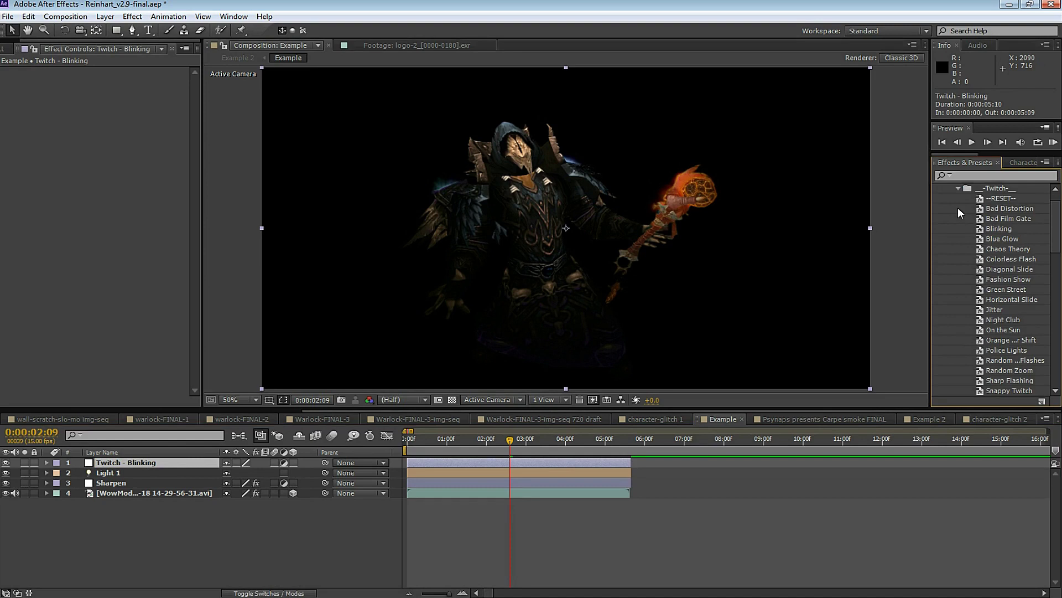
click(1000, 229)
double_click(997, 229)
click(14, 112)
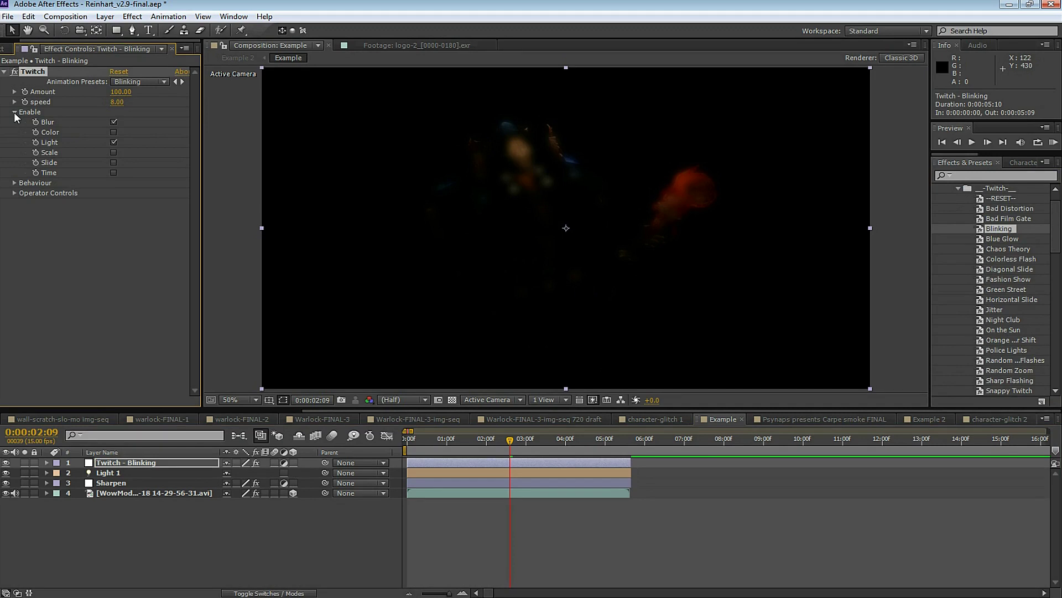
click(114, 121)
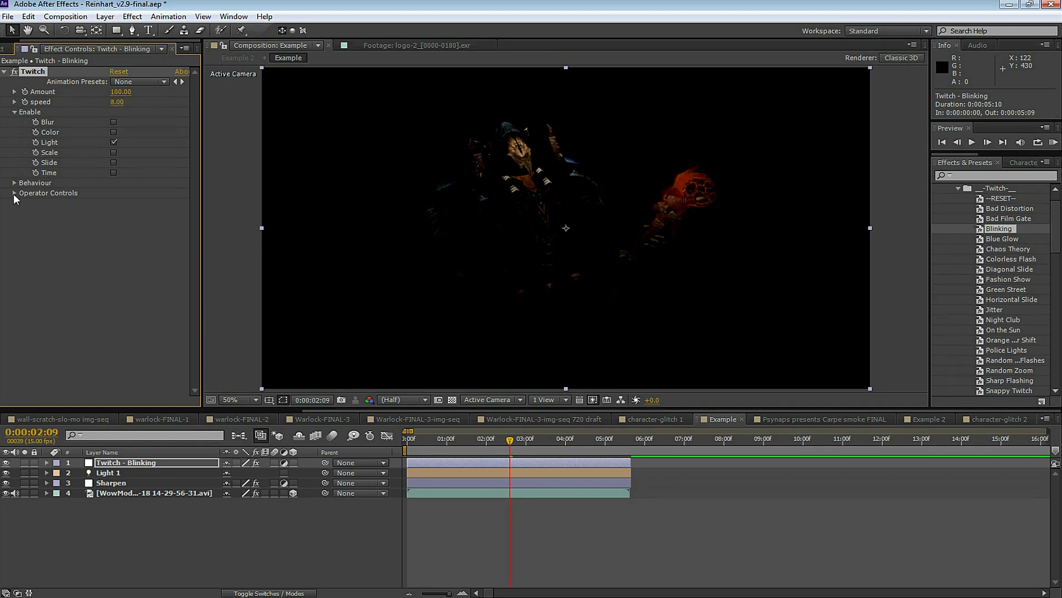
key(space)
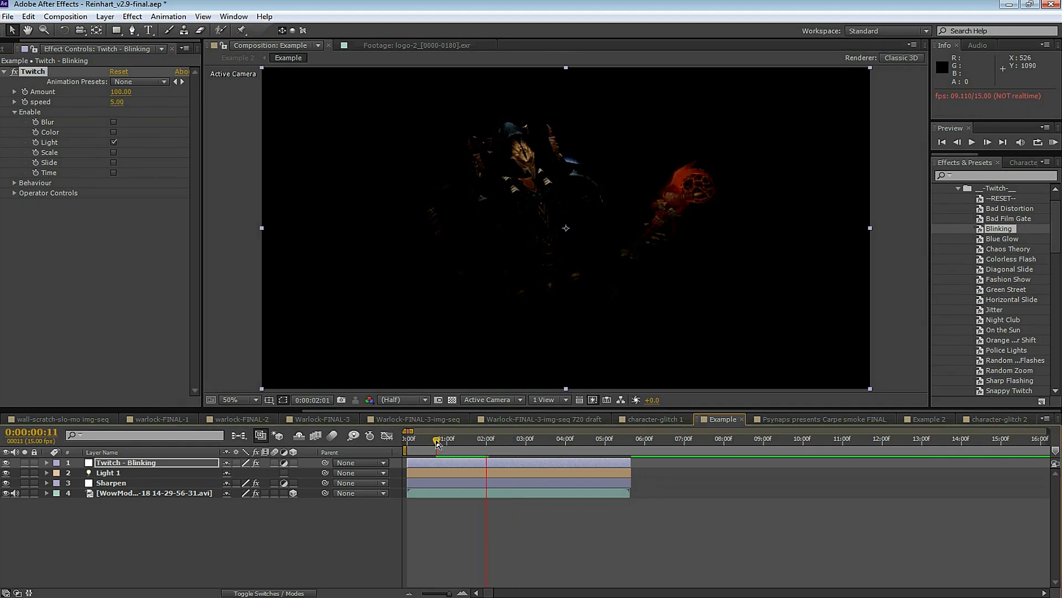
Set Twitch speed to 5, Amount to 60 and Light Amount to 25.
drag(116, 101, 112, 94)
click(111, 91)
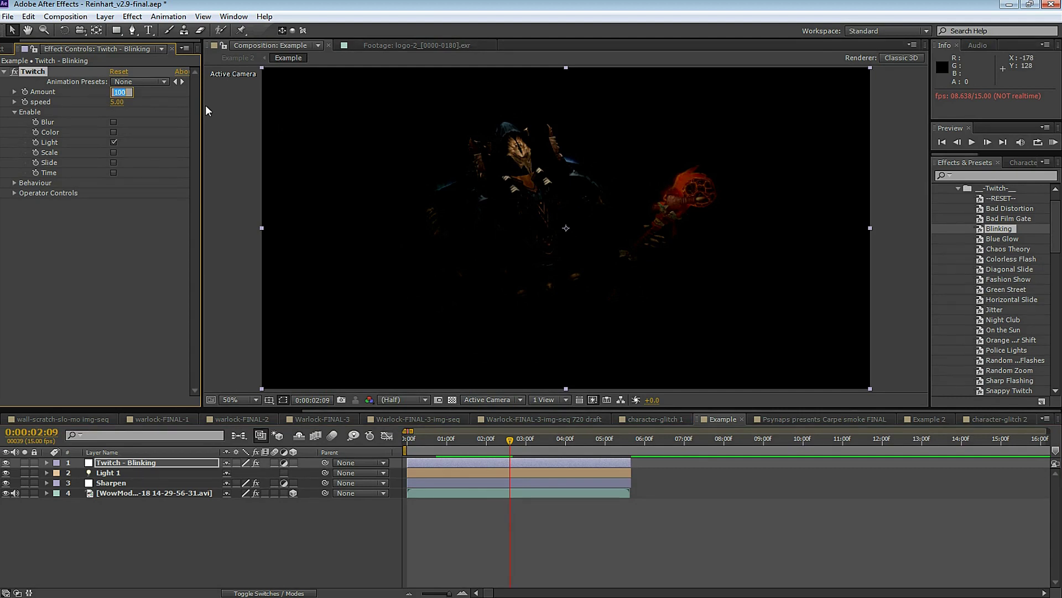
text(60)
key(Return)
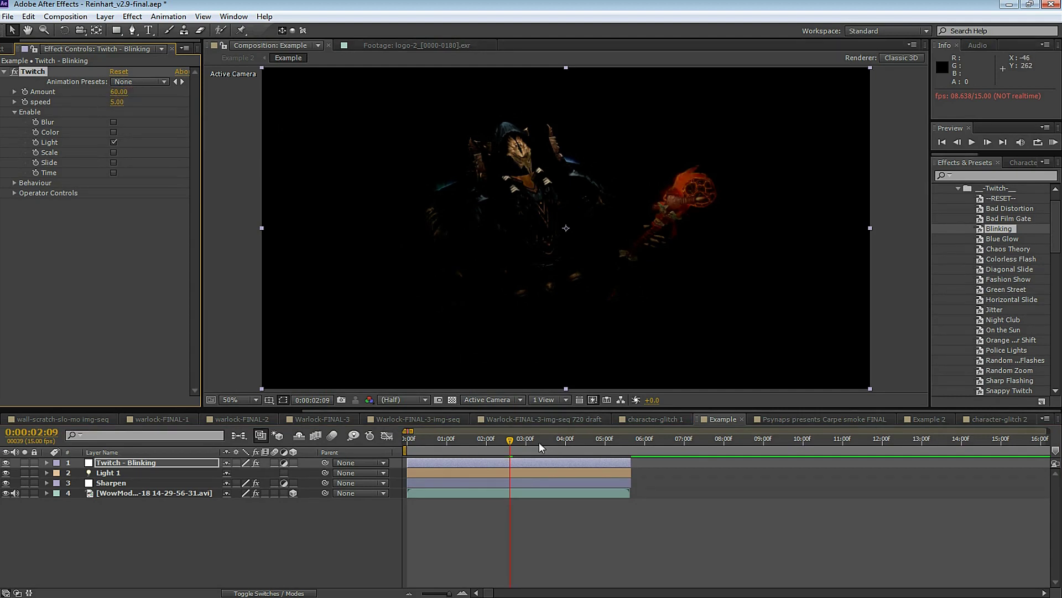
click(15, 192)
click(25, 222)
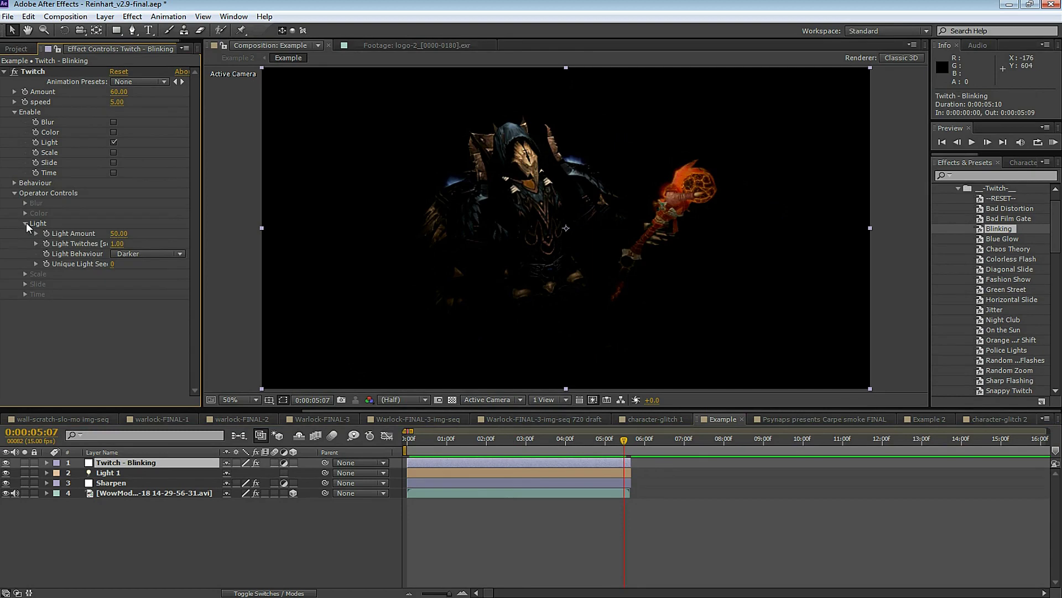
click(119, 233)
text(25)
key(Return)
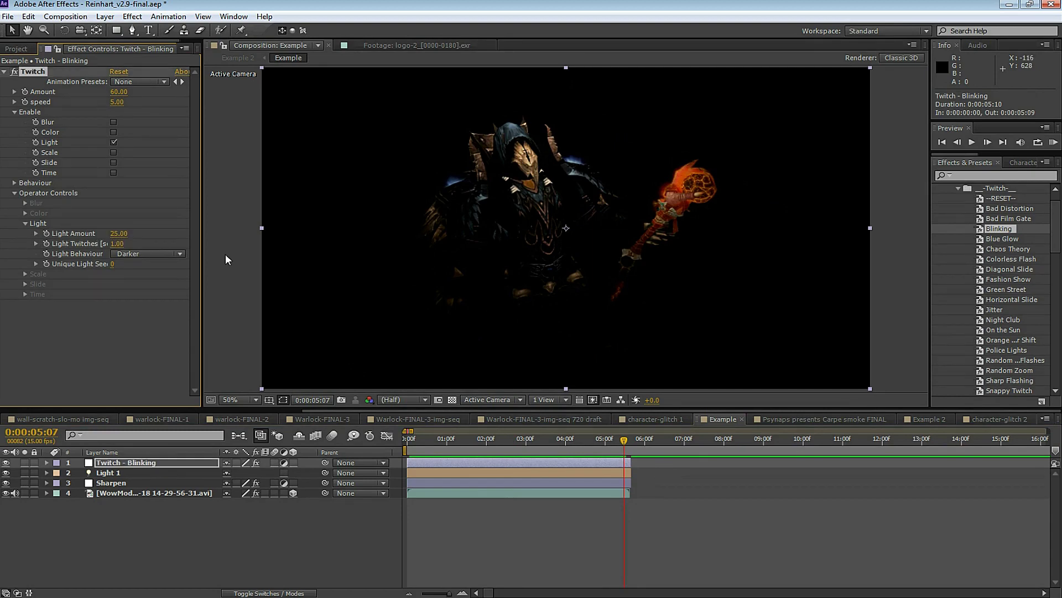
click(415, 440)
key(space)
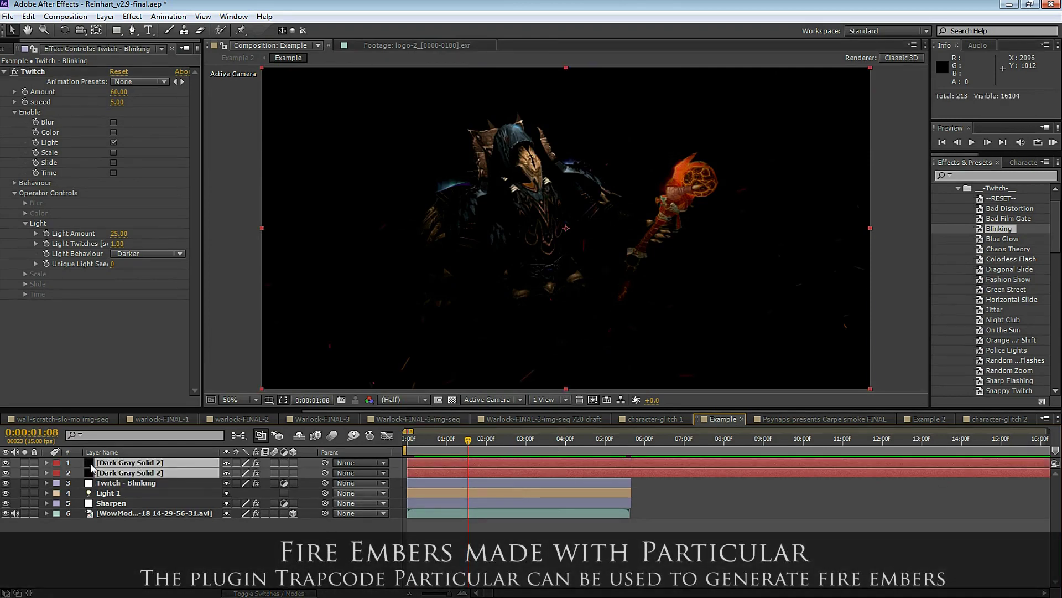
Rename the pasted Particular solids to fire embers 1 and 2, then inspect the embers at 01:12.
key(ctrl+shift+a)
right_click(128, 472)
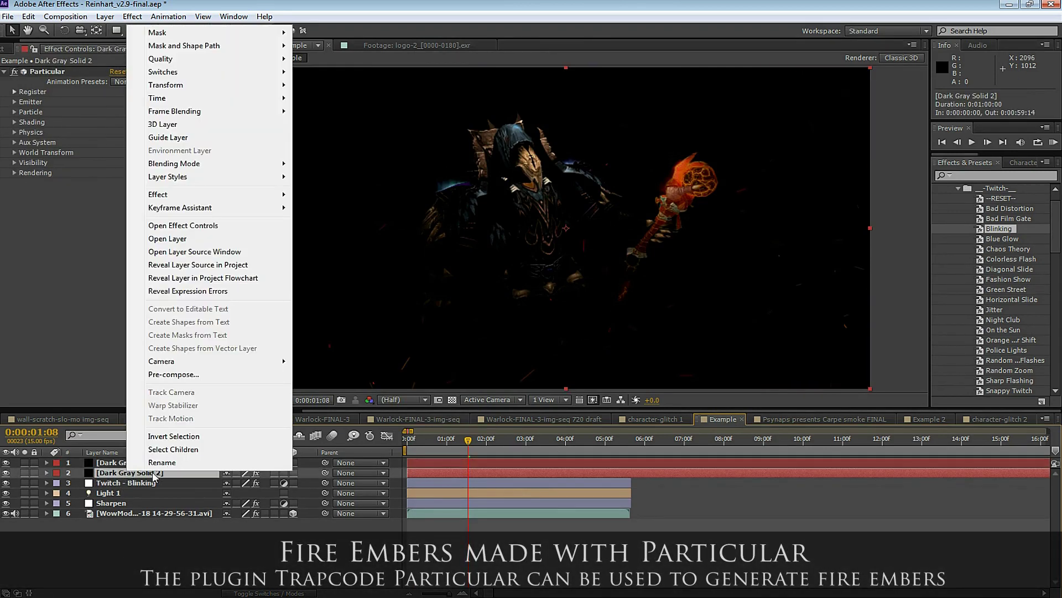
click(166, 528)
text(fir)
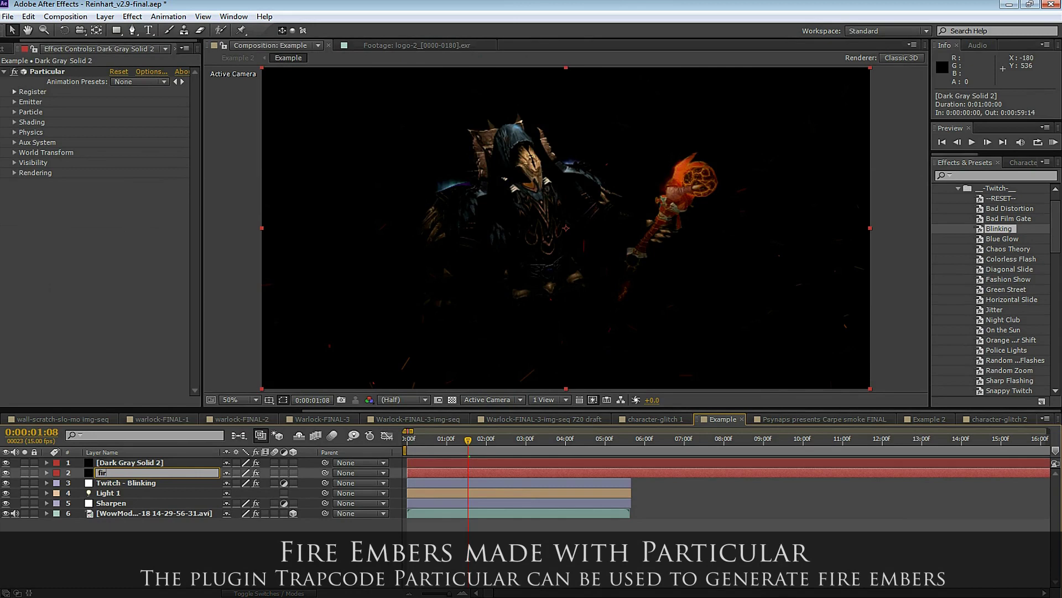
text(e embers 1)
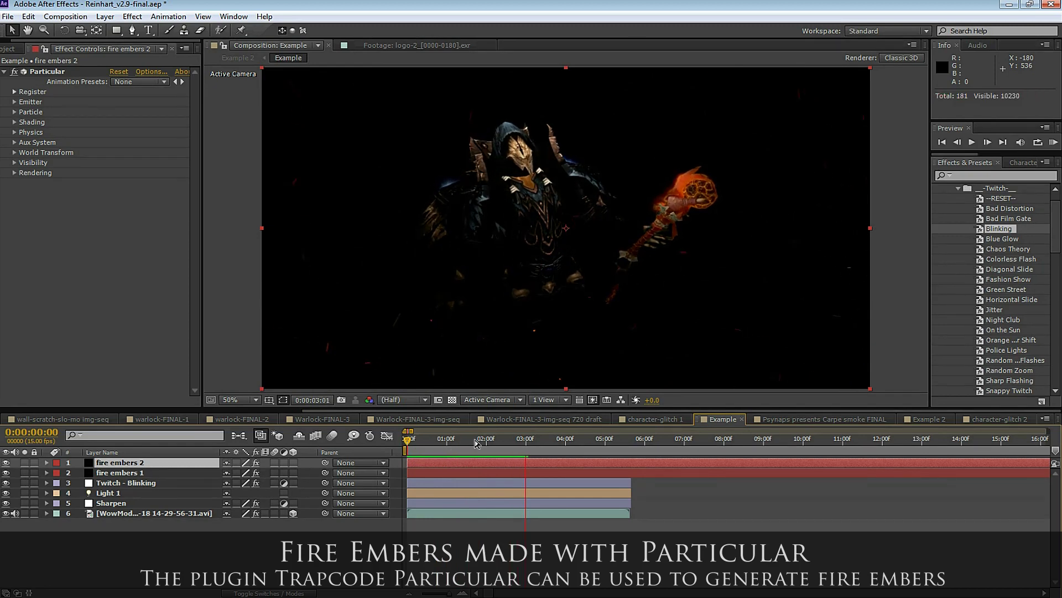
click(493, 442)
mouse_move(492, 442)
mouse_down()
mouse_move(439, 443)
mouse_move(478, 447)
mouse_up()
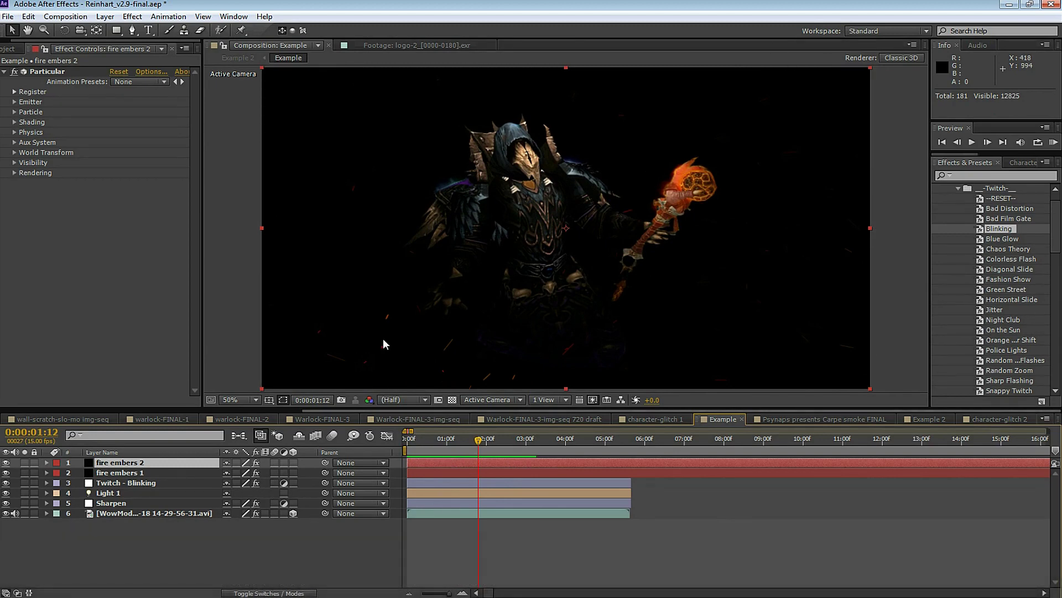
click(133, 16)
Add an adjustment layer with Twixtor Pro at an Input Frame Rate of 30.
mouse_move(105, 16)
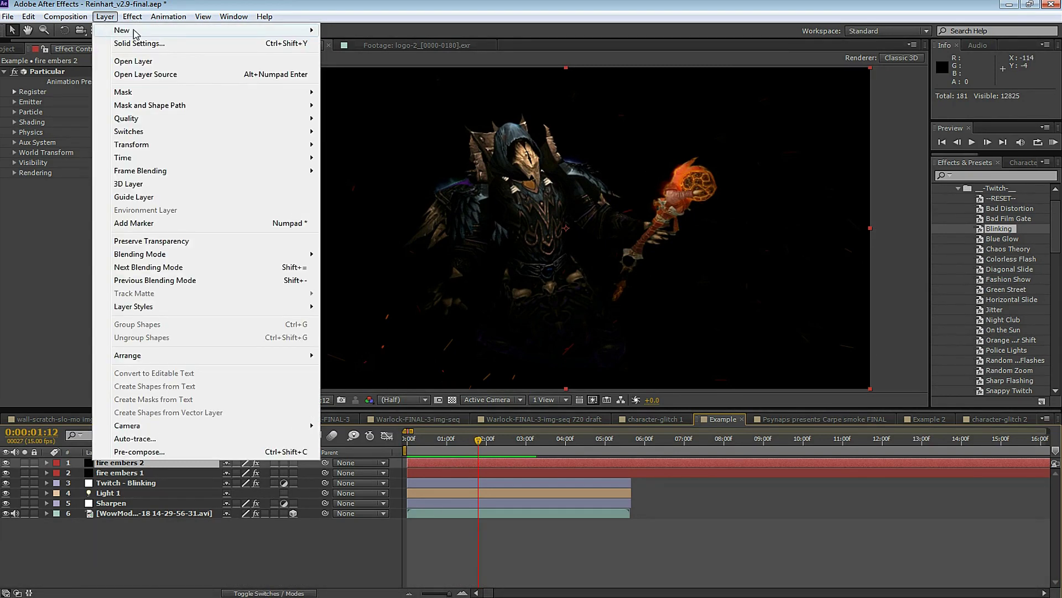
mouse_move(241, 32)
click(349, 108)
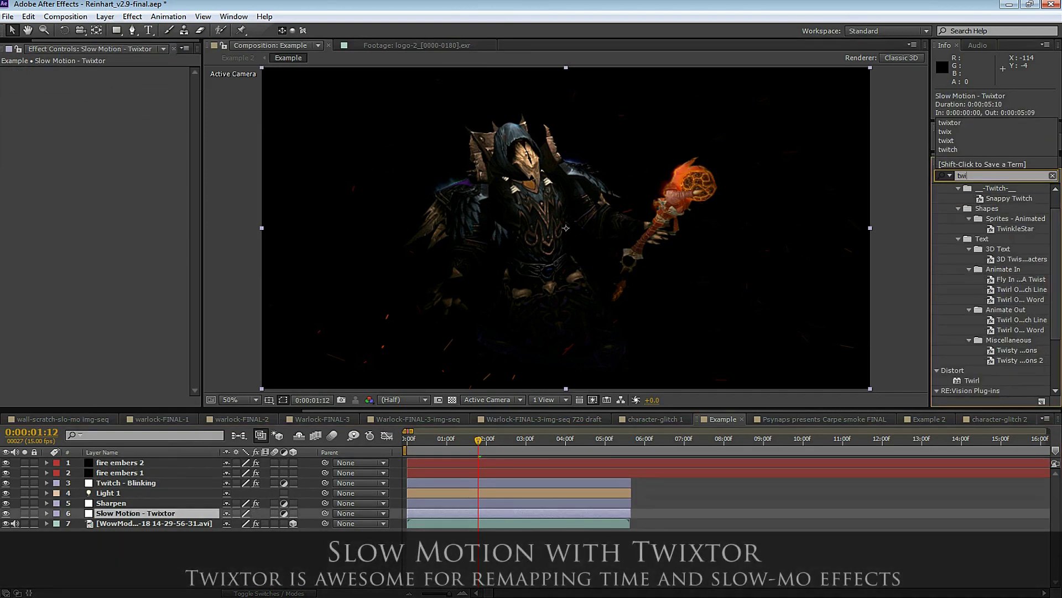
text(xtor)
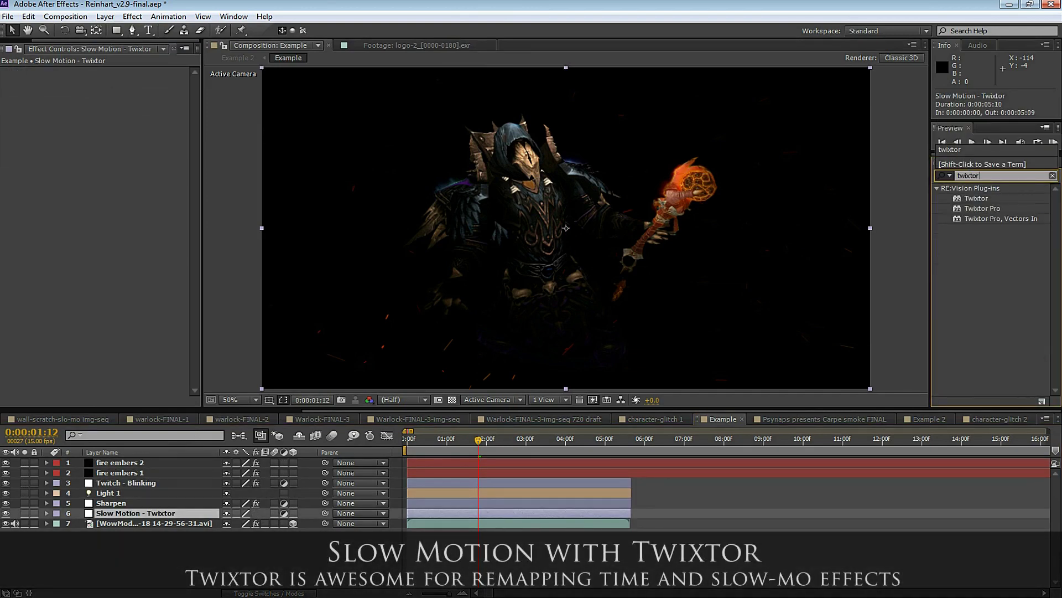
double_click(983, 210)
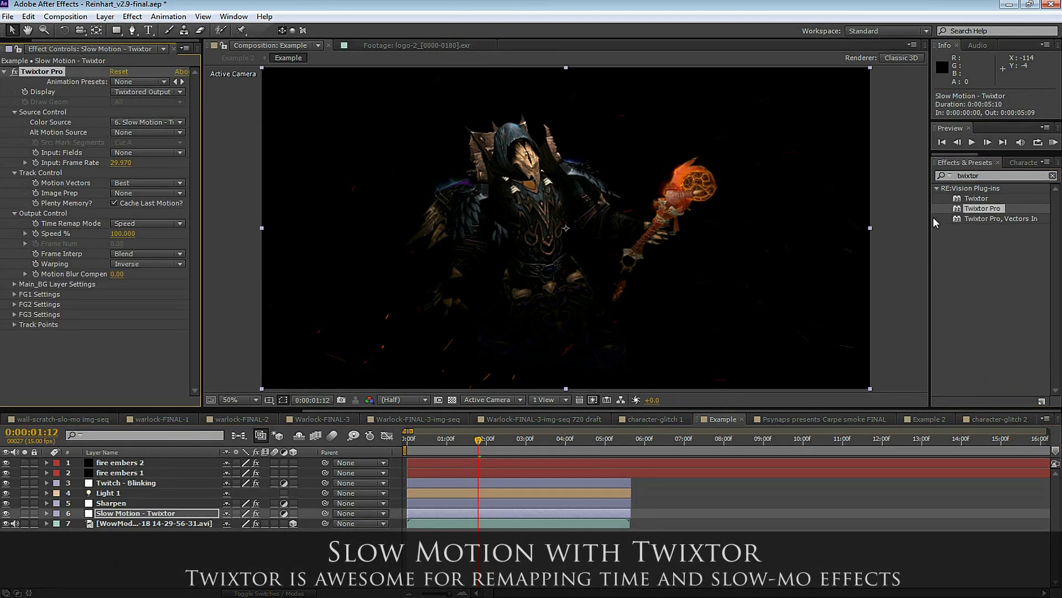
click(121, 163)
text(30)
Set Motion Blur Compensation to 0.50 and Speed to 300%, then preview the clip.
click(122, 233)
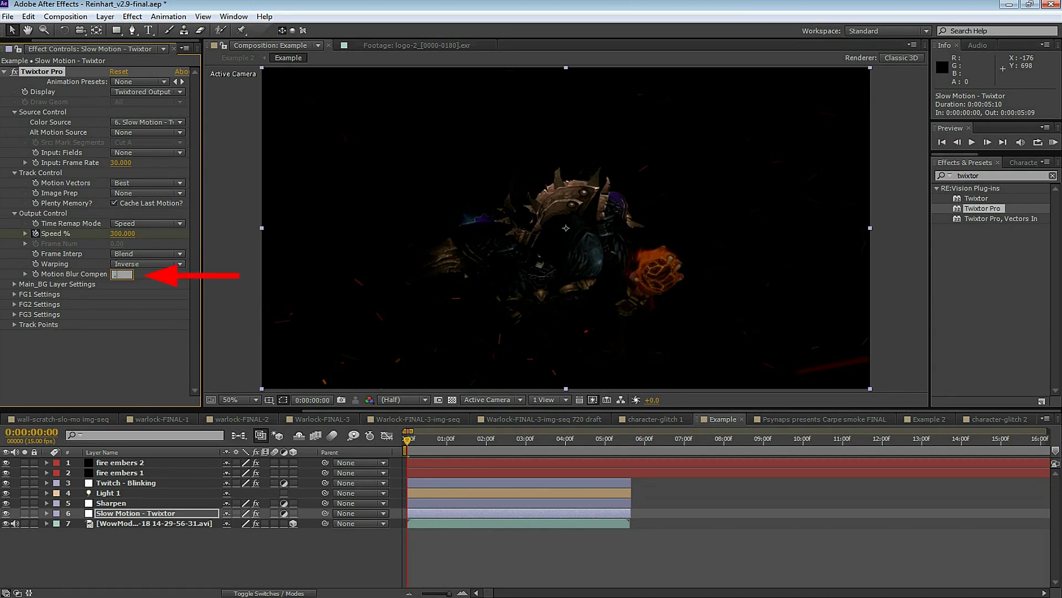
key(Return)
key(u)
key(equal)
key(space)
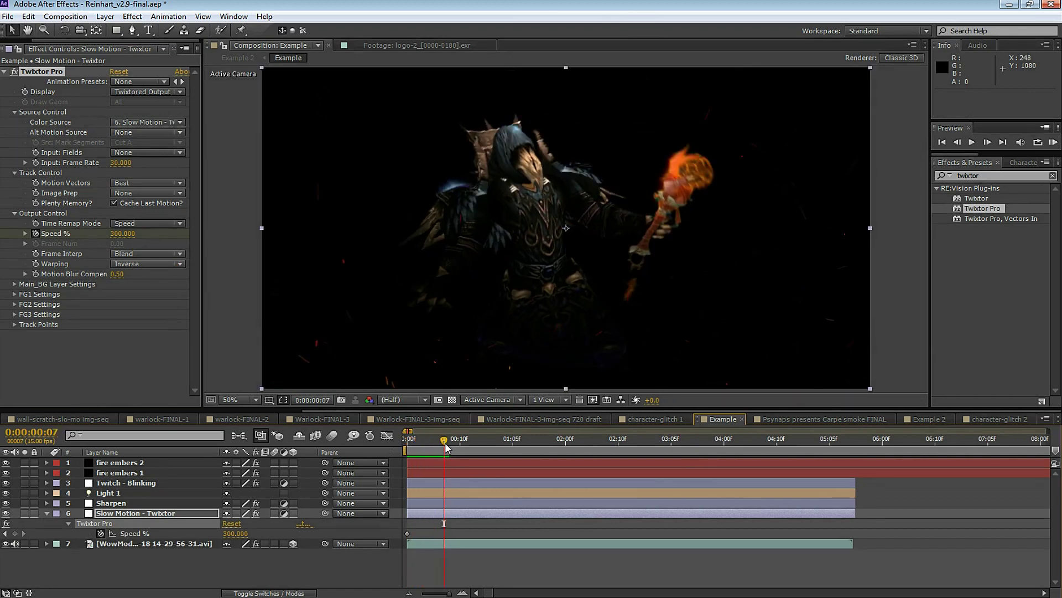
Keyframe Speed % at frames 8 and 9 to ramp down from 300 to 25%.
click(15, 533)
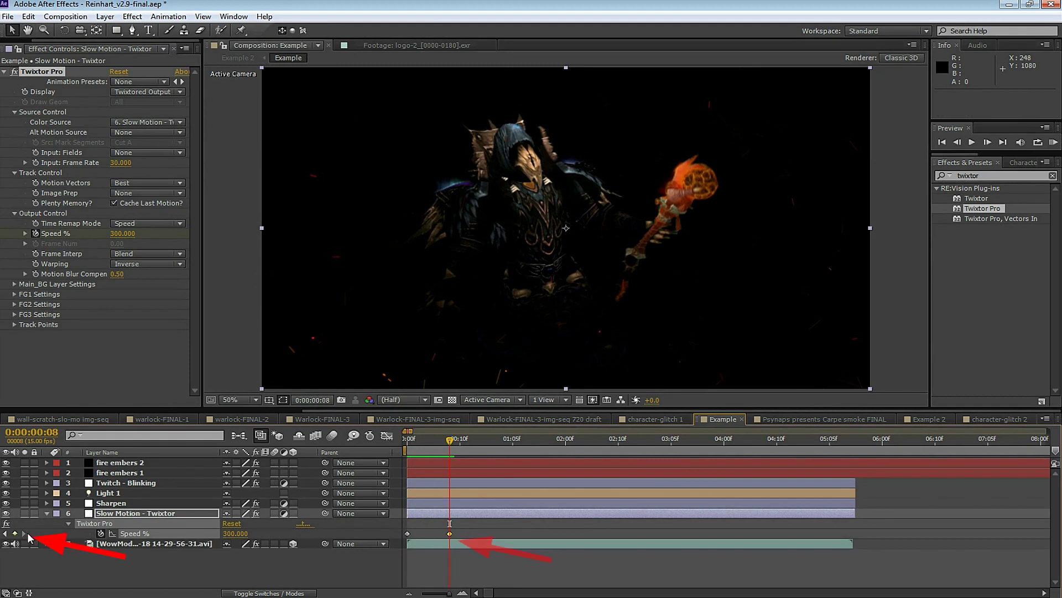
click(989, 142)
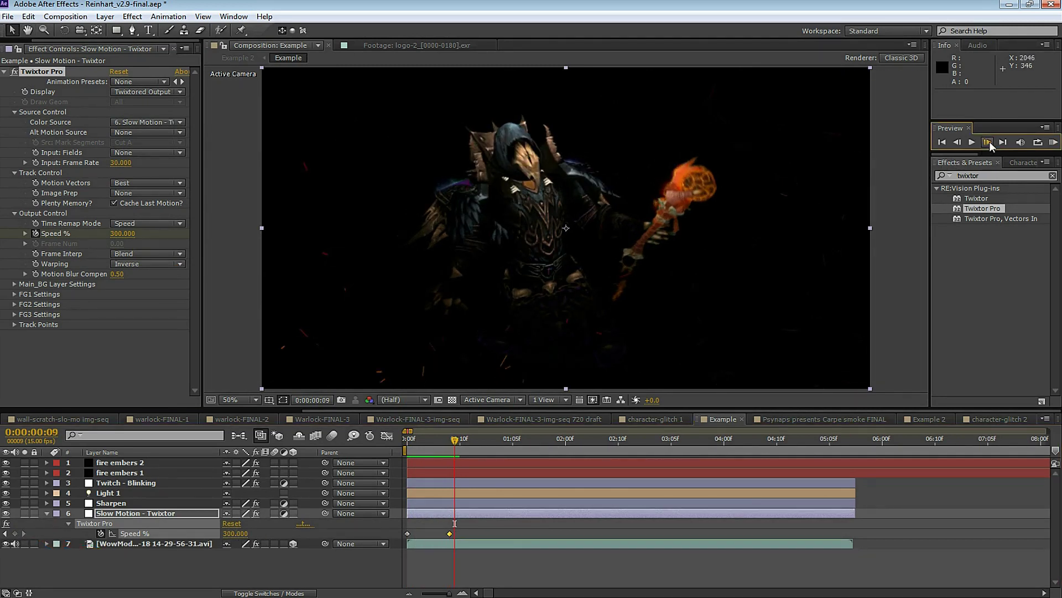
click(121, 233)
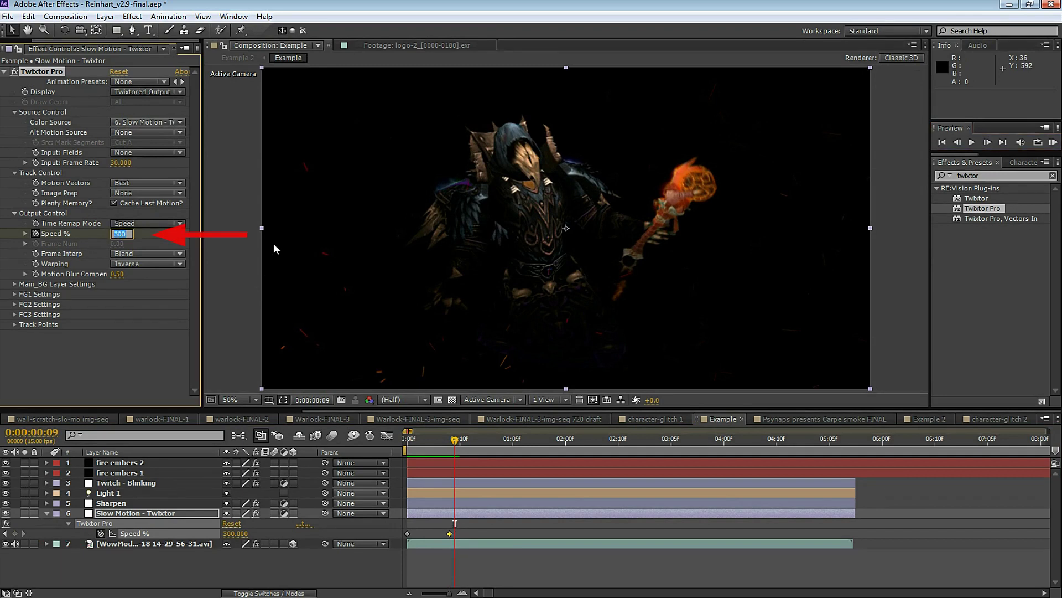
key(KP_0)
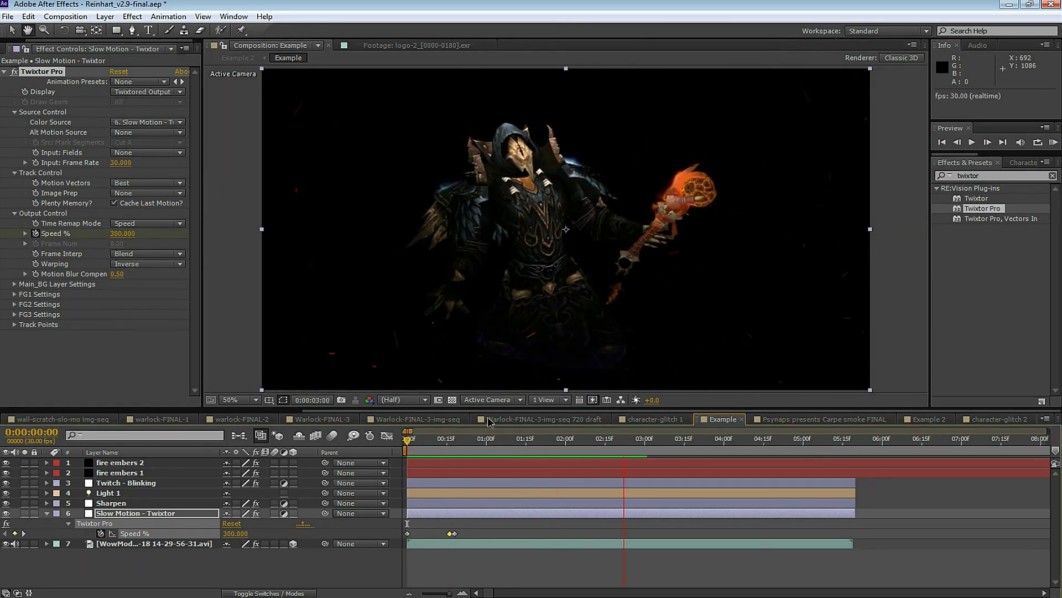
Add an adjustment layer named Color Grading below fire embers 1 and extend its out point.
click(105, 17)
mouse_move(141, 35)
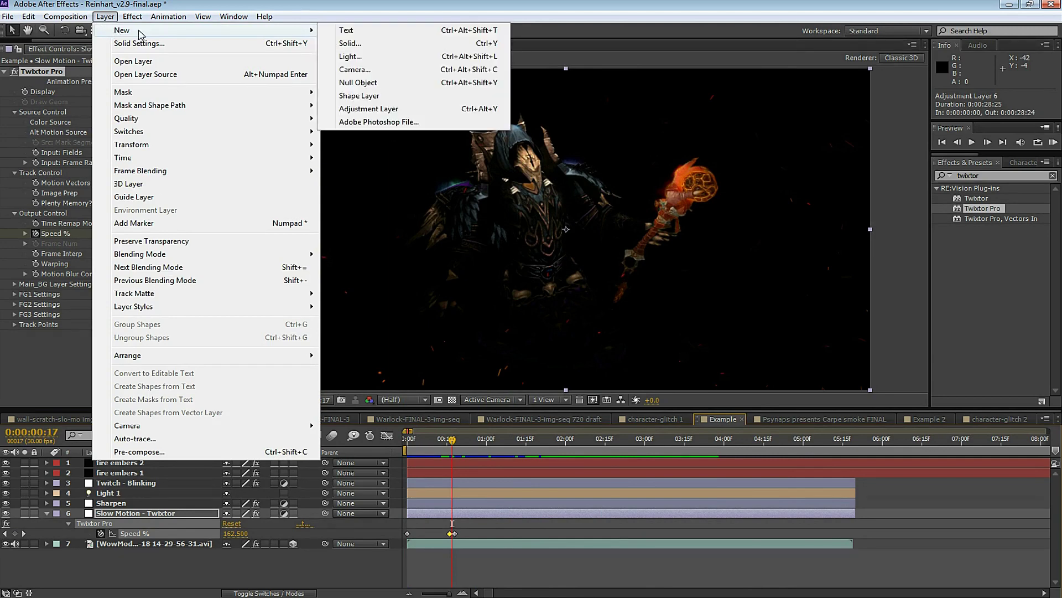
click(365, 109)
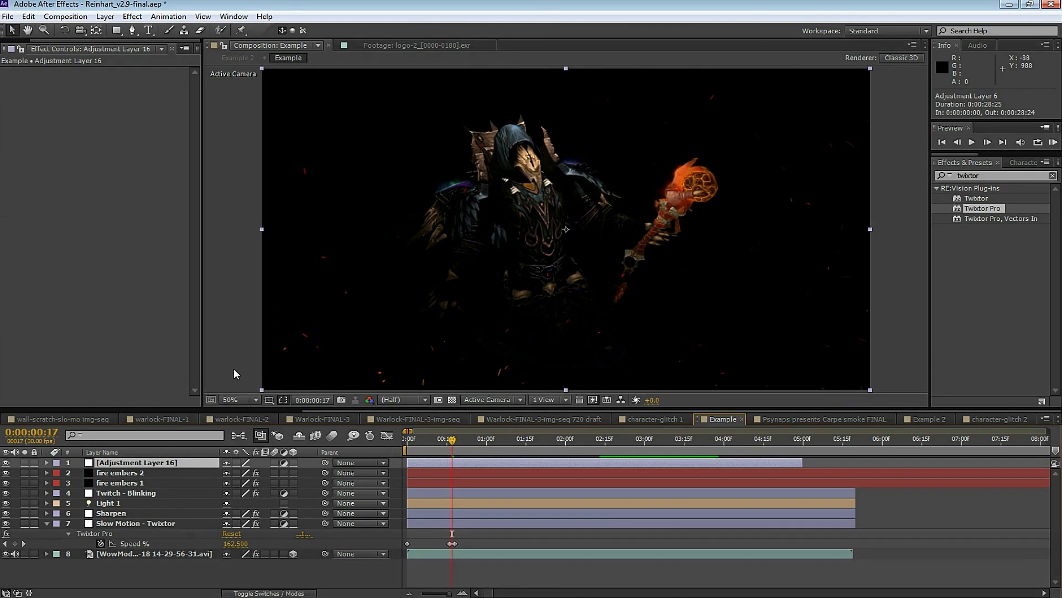
right_click(133, 464)
click(166, 465)
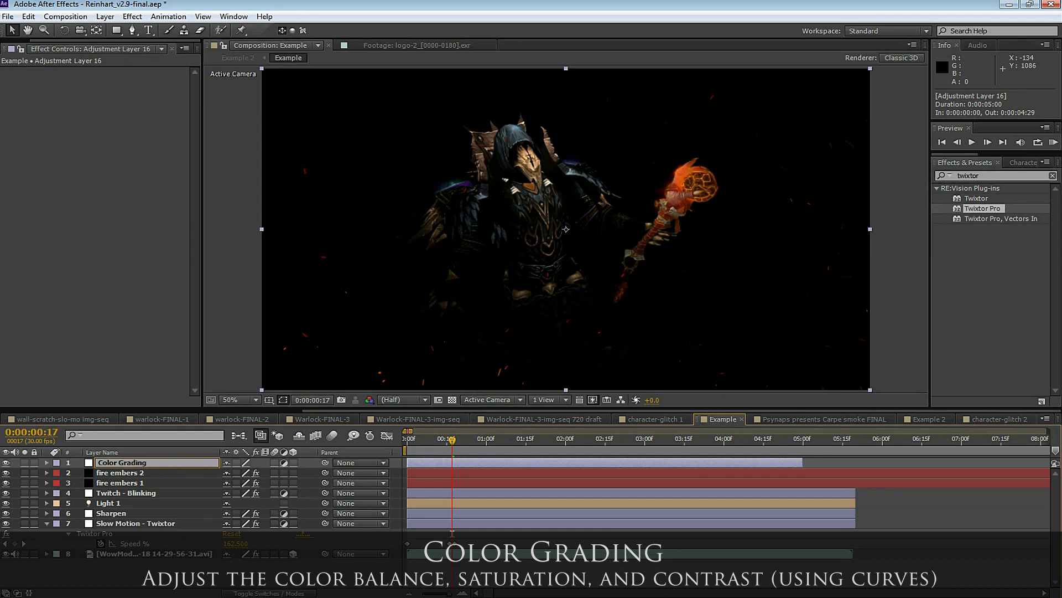
text(Color Grading)
key(Return)
drag(127, 465, 128, 490)
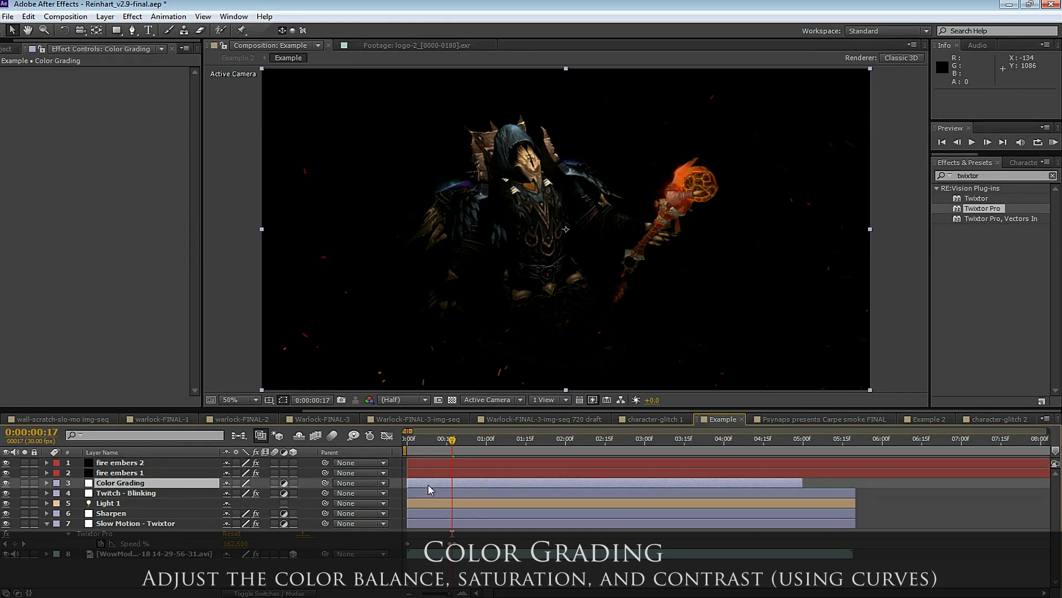
drag(802, 483, 838, 483)
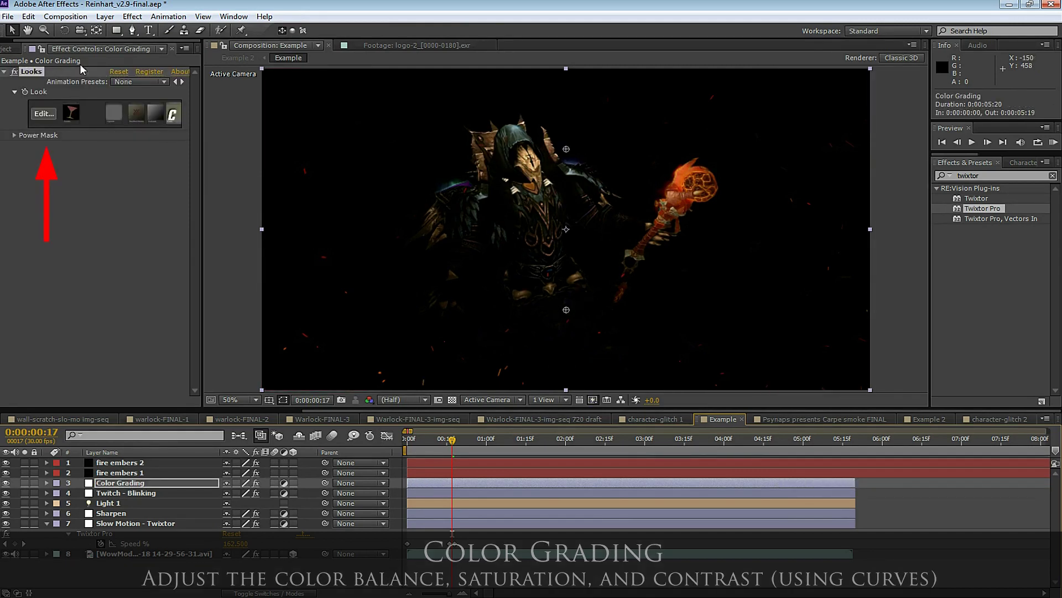
In Looks, nudge the Crush tint toward neutral and lower Curves contrast to +0.360.
click(43, 114)
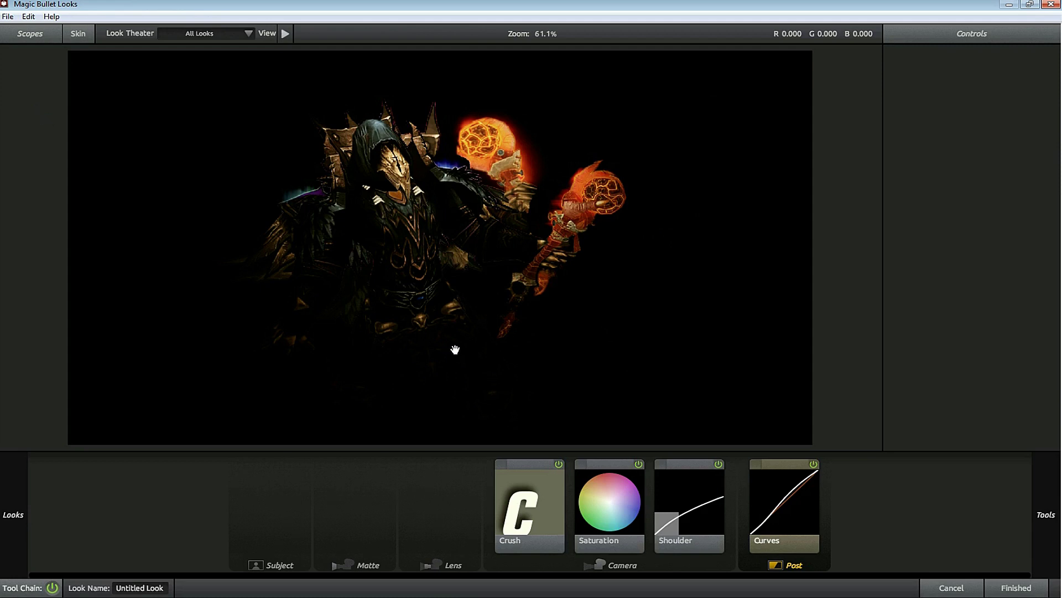
click(562, 535)
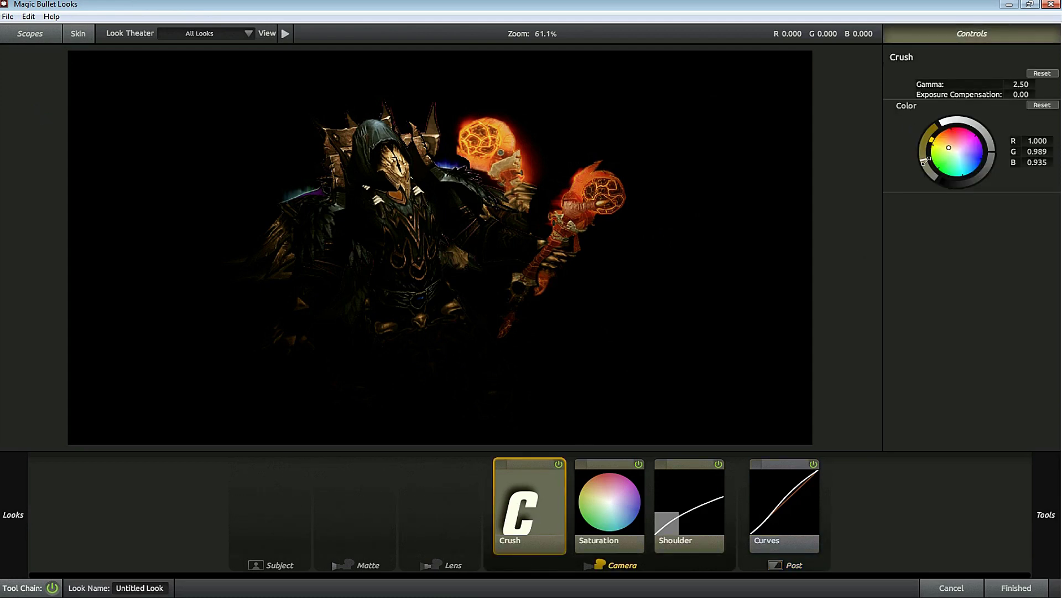
drag(926, 160, 950, 148)
click(797, 498)
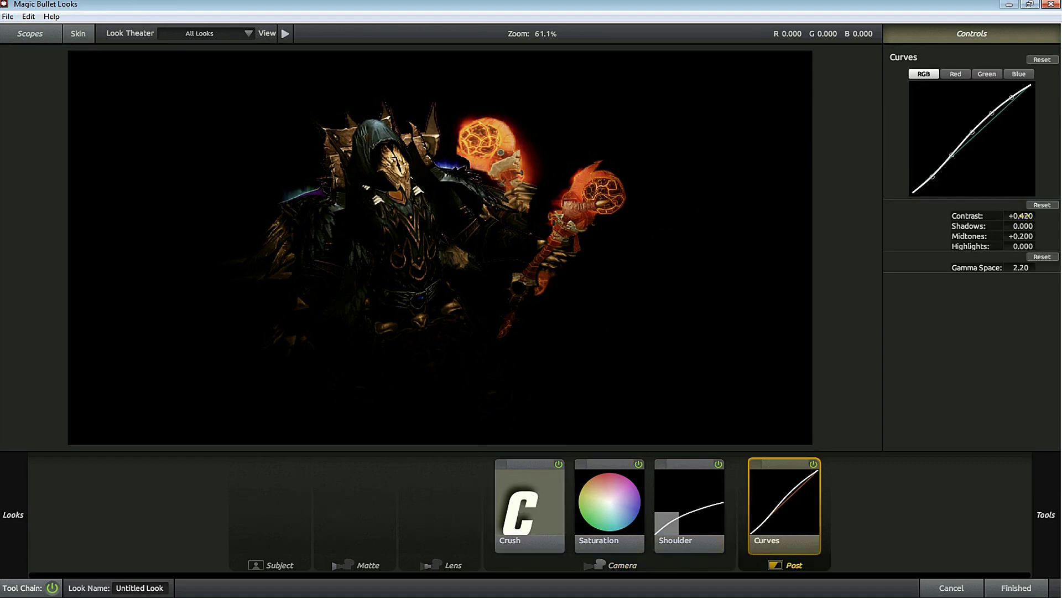
drag(1021, 215, 1013, 216)
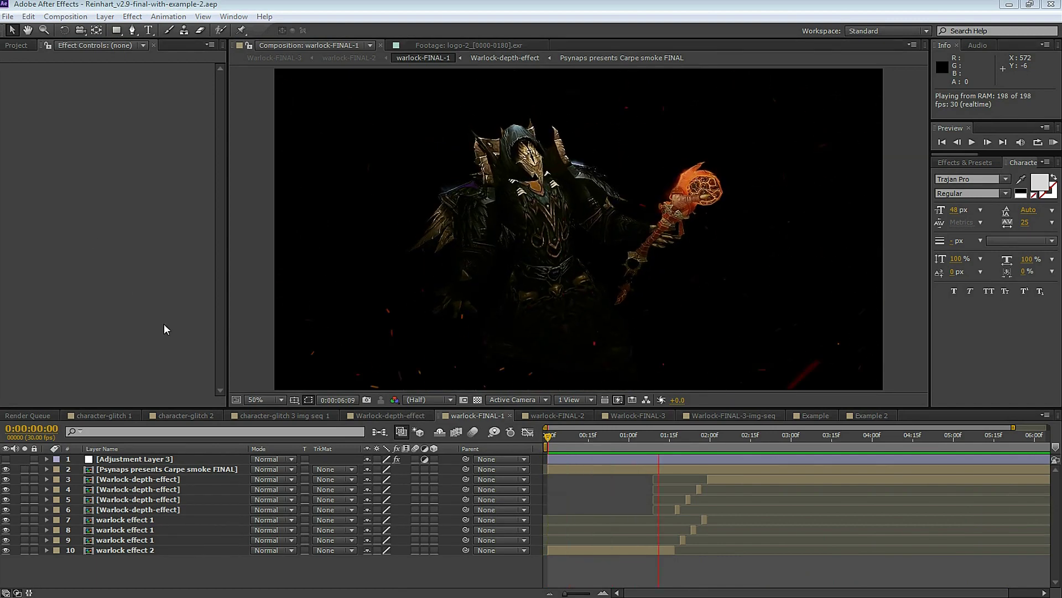
Select the four warlock effect layers, then inspect the layer 6 Warlock-depth-effect clip where the warlock appears.
drag(719, 570, 714, 517)
scroll(703, 454, up, 3)
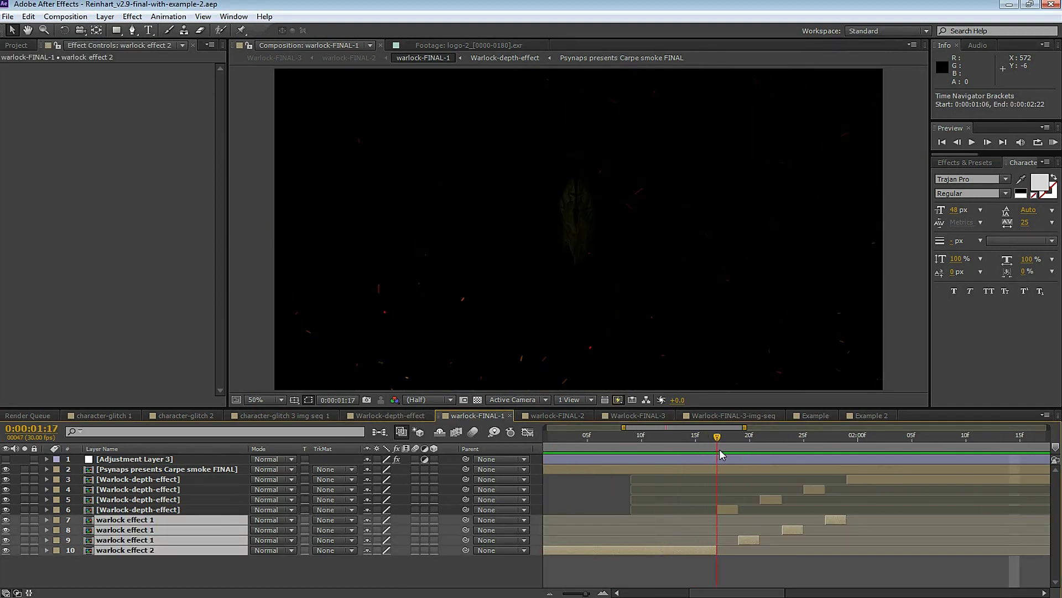
click(727, 512)
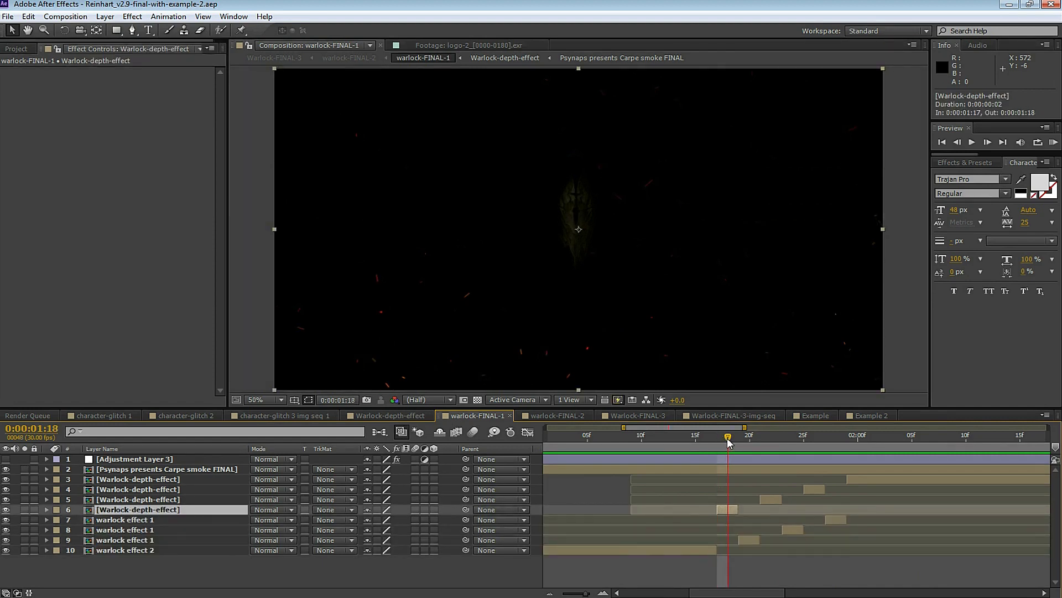
drag(728, 441, 784, 442)
Step through the layer 9, 5, 8, 4 and 7 warlock and depth-effect clips.
click(753, 540)
click(772, 499)
click(794, 529)
click(814, 490)
click(837, 520)
Reveal Cube.2 inside HyperNURBS, play and stop the wall shatter, and scrub the hand's swing.
key(KP_3)
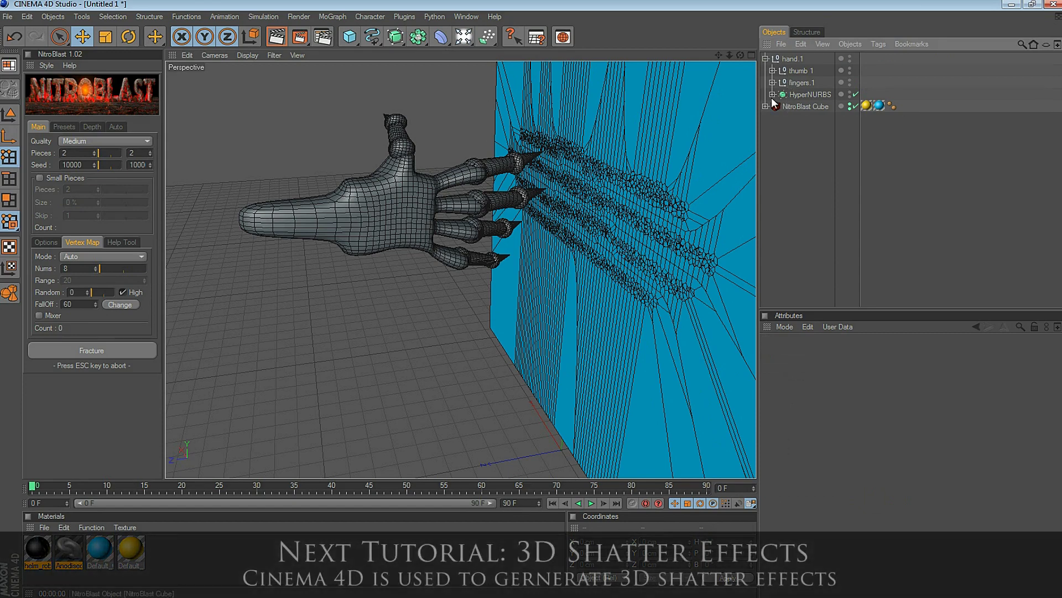
click(773, 94)
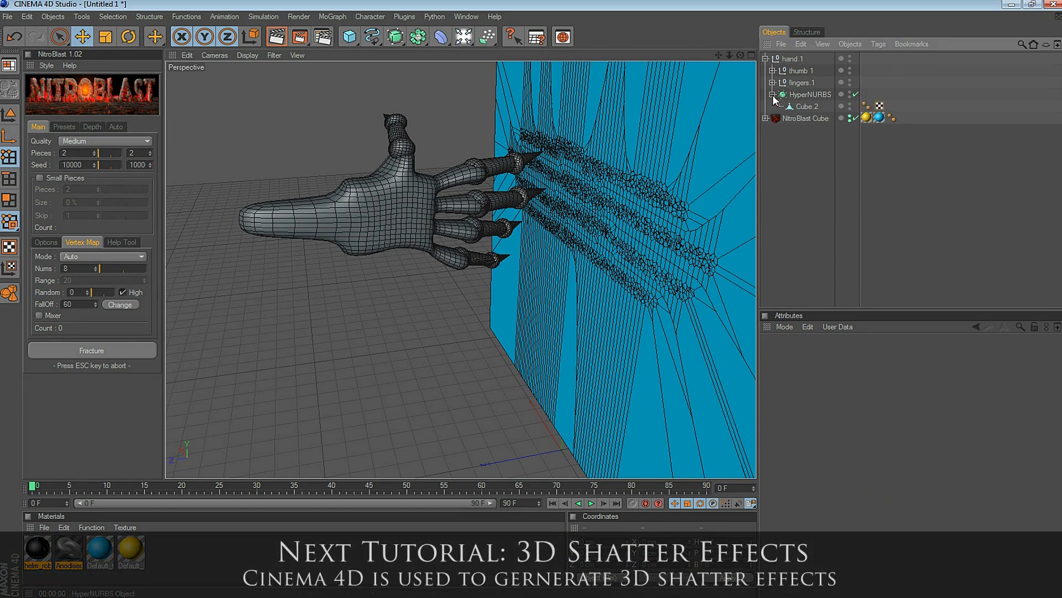
click(591, 503)
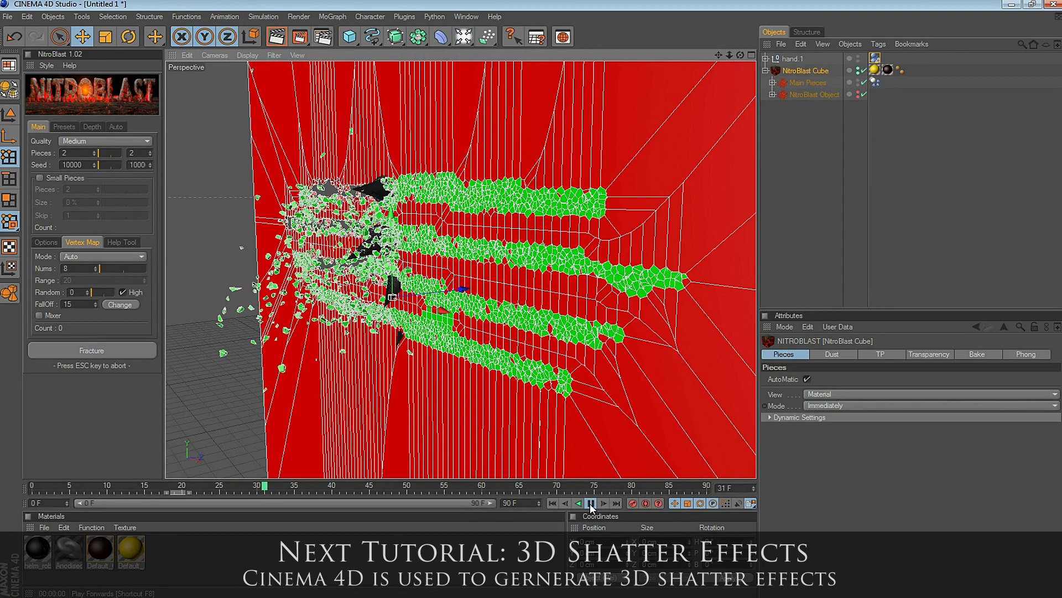
click(591, 503)
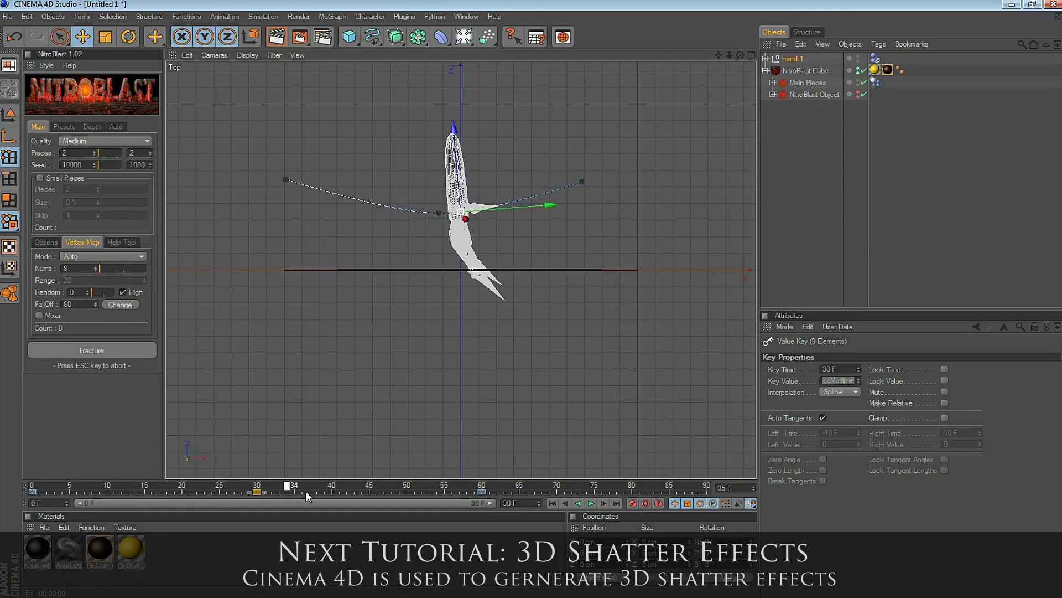
drag(305, 490, 190, 490)
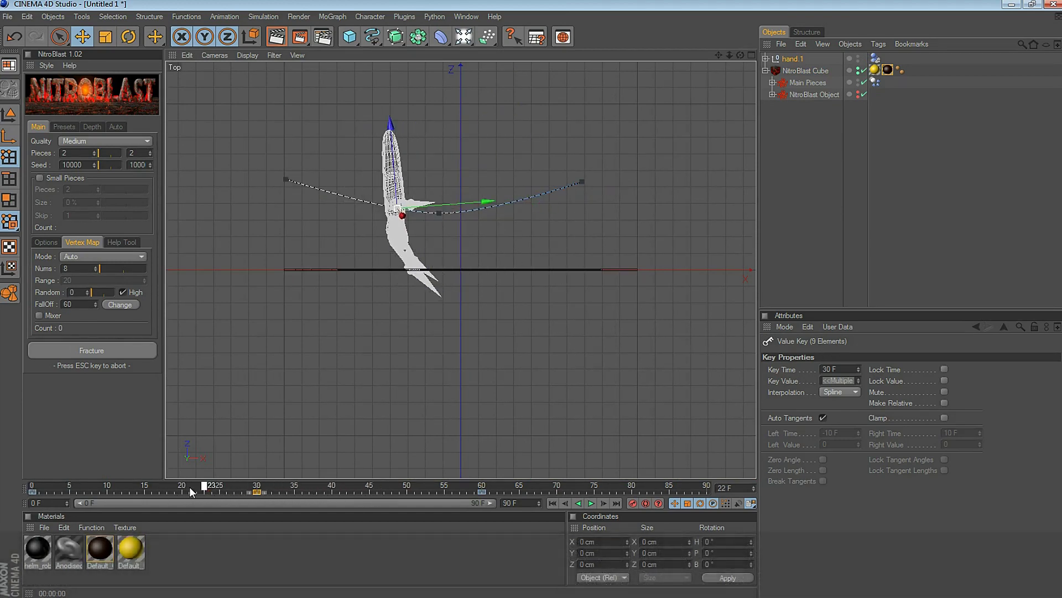